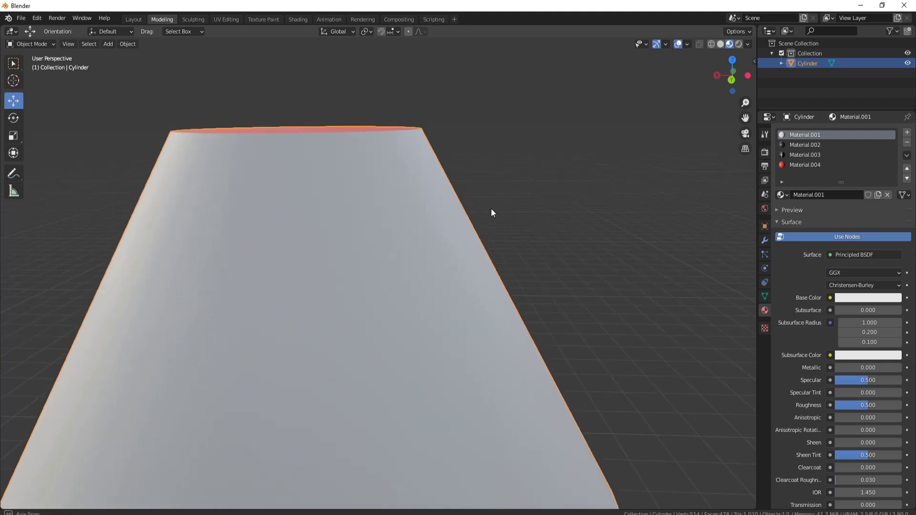
Assign the red Material.004 to the selected nose band in Edit Mode
{"action": "key", "text": "Tab"}
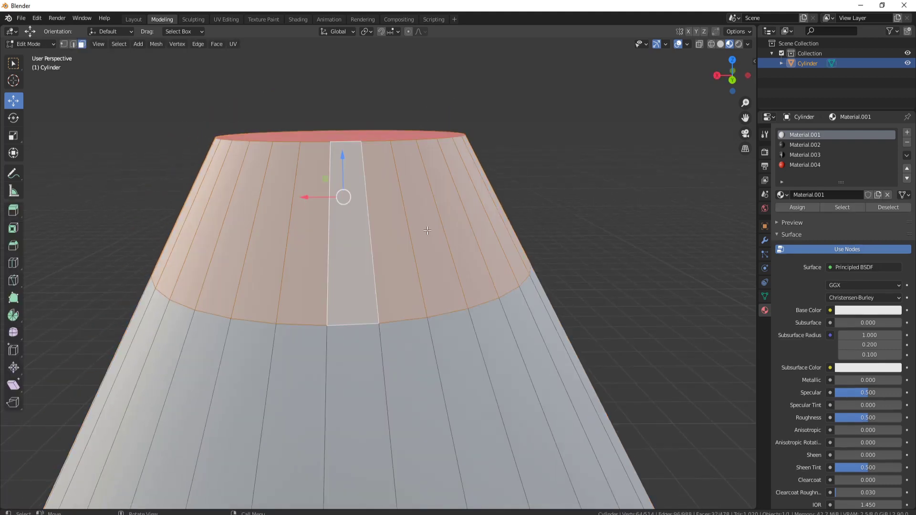
{"action": "left_click", "coordinate": [804, 164]}
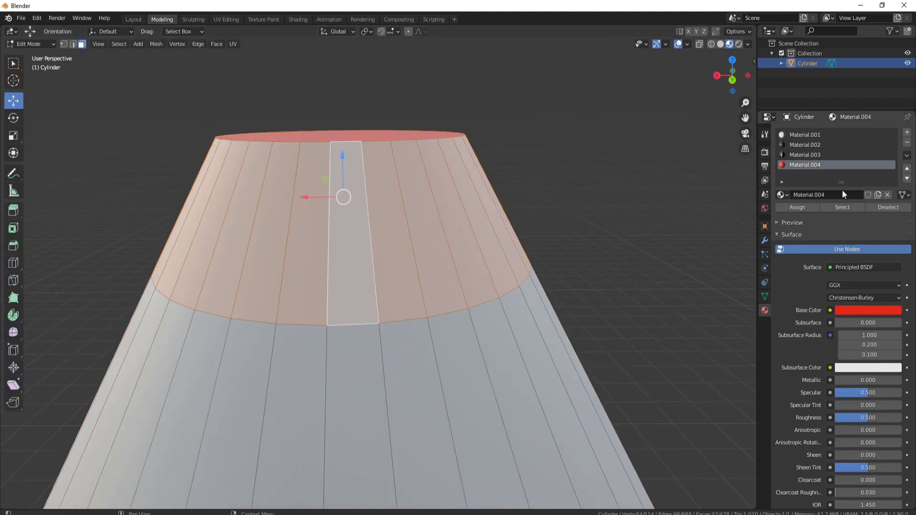
{"action": "left_click", "coordinate": [796, 208]}
{"action": "key", "text": "Tab"}
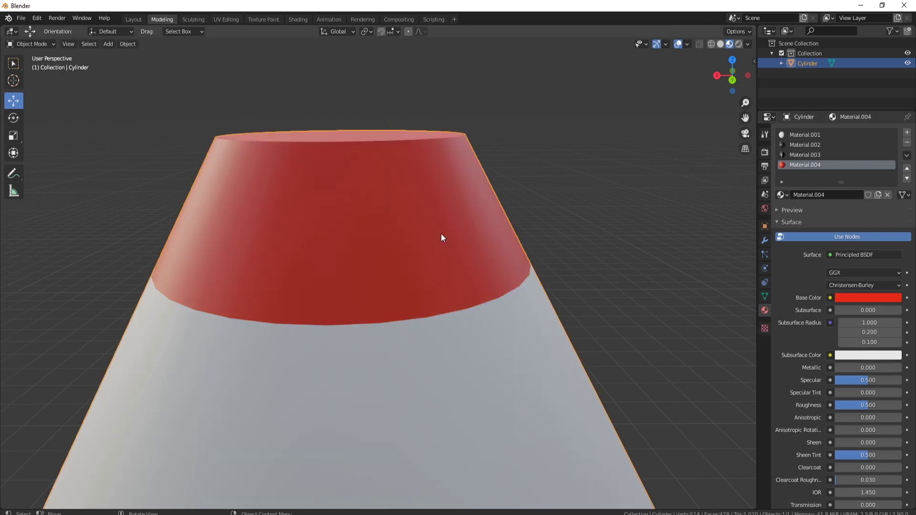
Pan and orbit the view to inspect the textured rocket from several angles
{"action": "scroll", "coordinate": [445, 263], "scroll_direction": "down", "scroll_amount": 5}
{"action": "scroll", "coordinate": [360, 313], "scroll_direction": "down", "scroll_amount": 4}
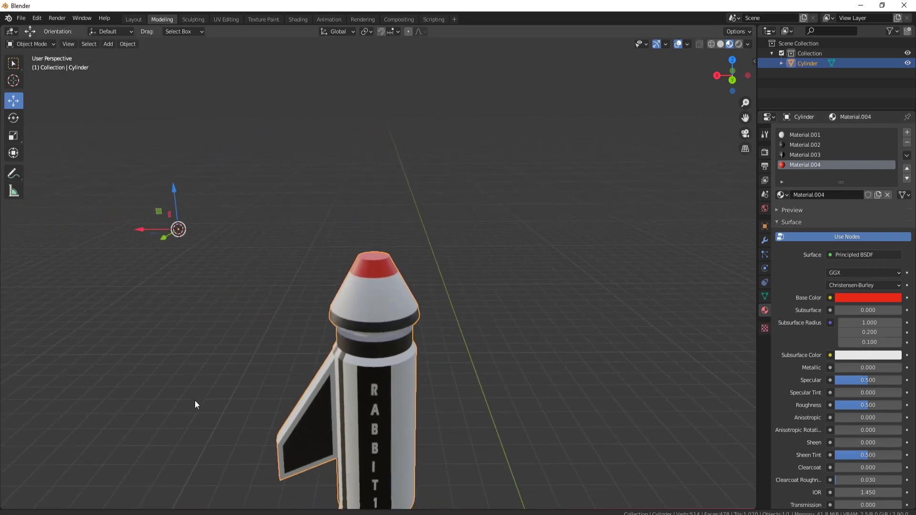
{"action": "mouse_move", "coordinate": [457, 414]}
{"action": "middle_mouse_down", "text": "shift"}
{"action": "mouse_move", "coordinate": [434, 270]}
{"action": "mouse_move", "coordinate": [491, 56]}
{"action": "mouse_move", "coordinate": [451, 408]}
{"action": "middle_mouse_up", "text": "shift"}
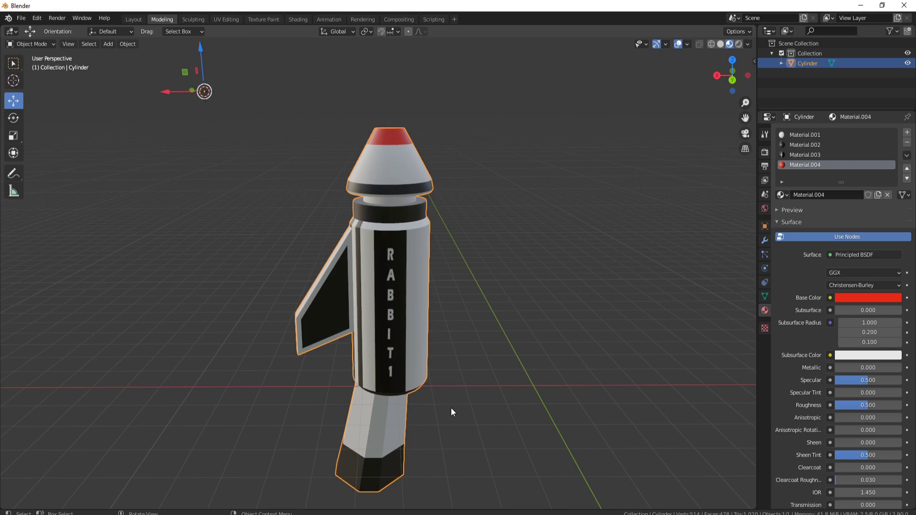
{"action": "middle_click_drag", "start_coordinate": [432, 266], "coordinate": [334, 256]}
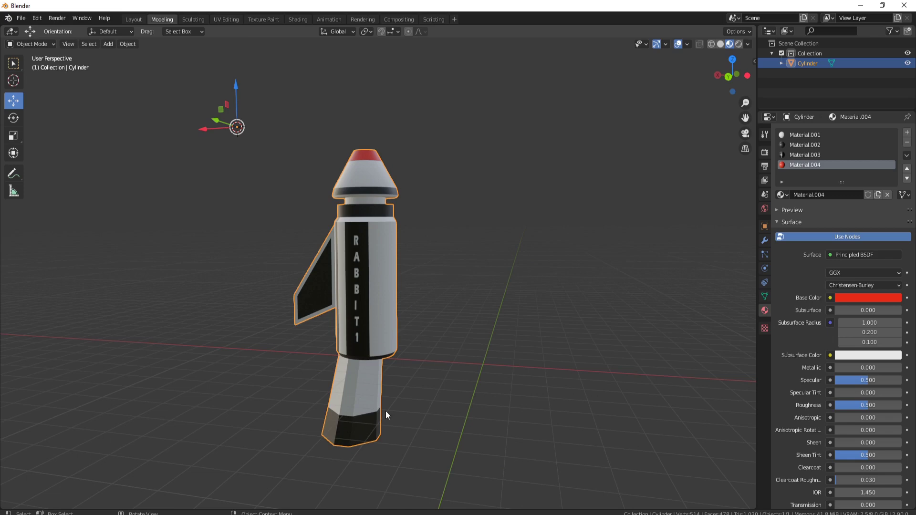
{"action": "middle_click_drag", "start_coordinate": [418, 310], "coordinate": [496, 293]}
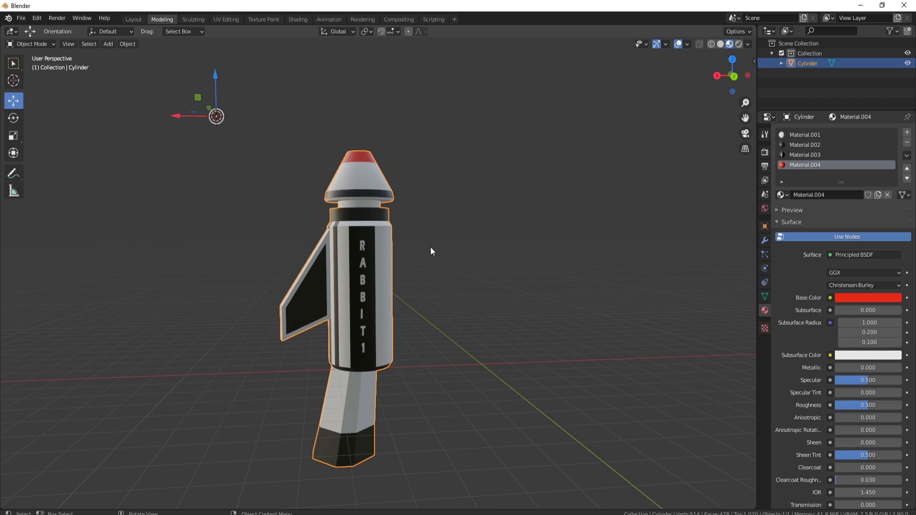
Add a Mirror modifier to the rocket, creating a mirrored copy along X
{"action": "left_click", "coordinate": [764, 241]}
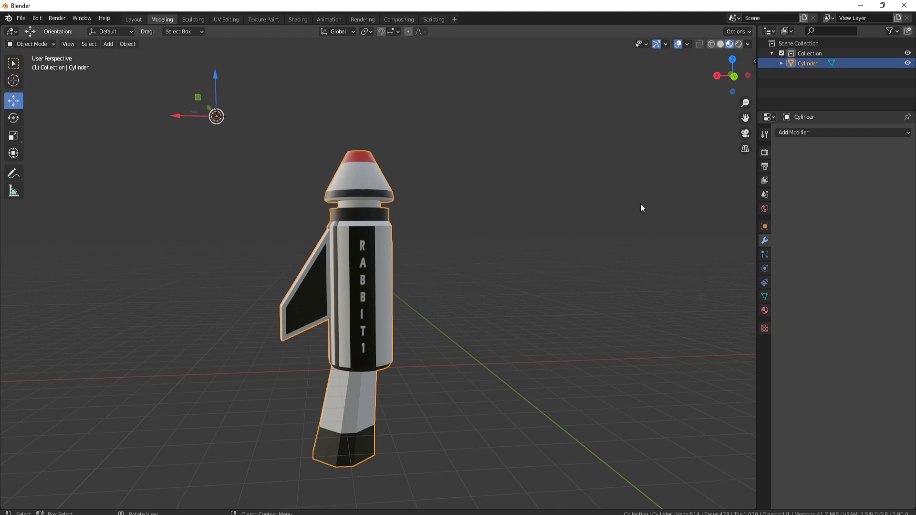
{"action": "left_click", "coordinate": [809, 132]}
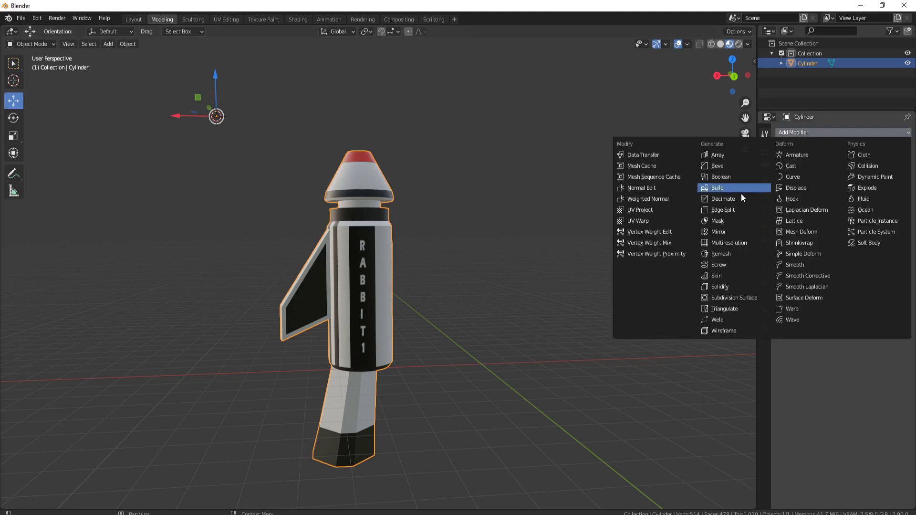
{"action": "left_click", "coordinate": [737, 231]}
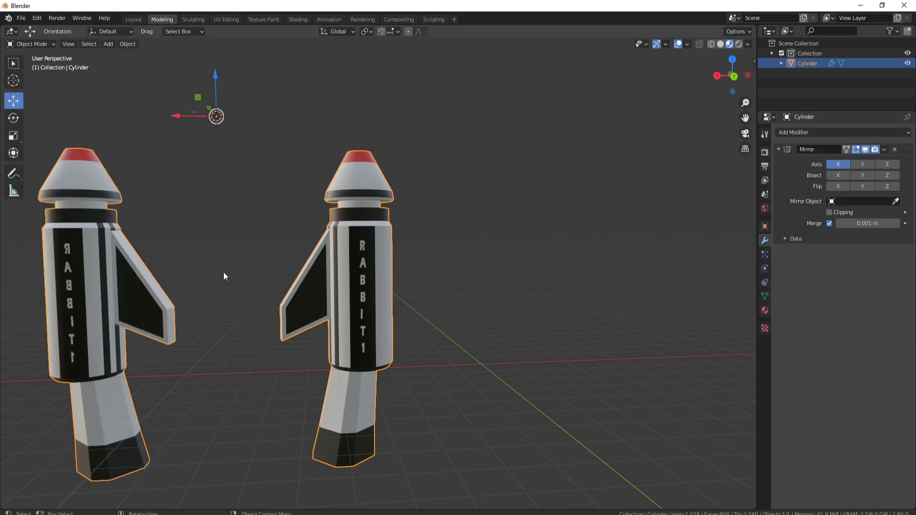
{"action": "scroll", "coordinate": [223, 273], "scroll_direction": "down", "scroll_amount": 3}
{"action": "scroll", "coordinate": [318, 284], "scroll_direction": "up", "scroll_amount": 1}
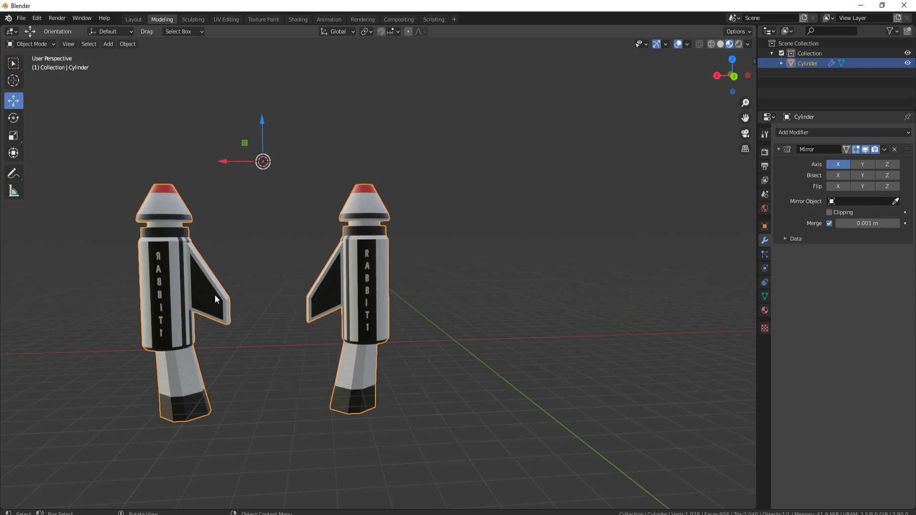
{"action": "middle_click_drag", "start_coordinate": [215, 295], "coordinate": [310, 268]}
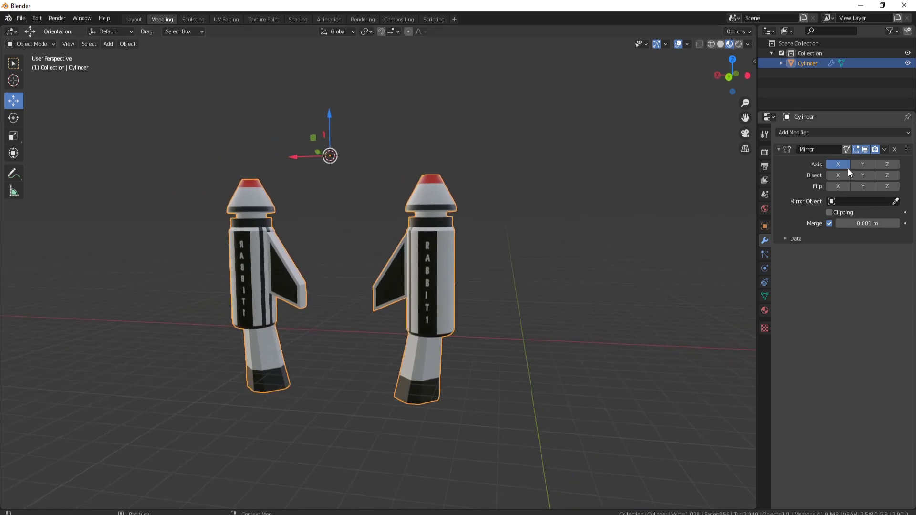
Also mirror along the Y and Z axes, then delete the Mirror modifier
{"action": "left_click", "coordinate": [863, 164]}
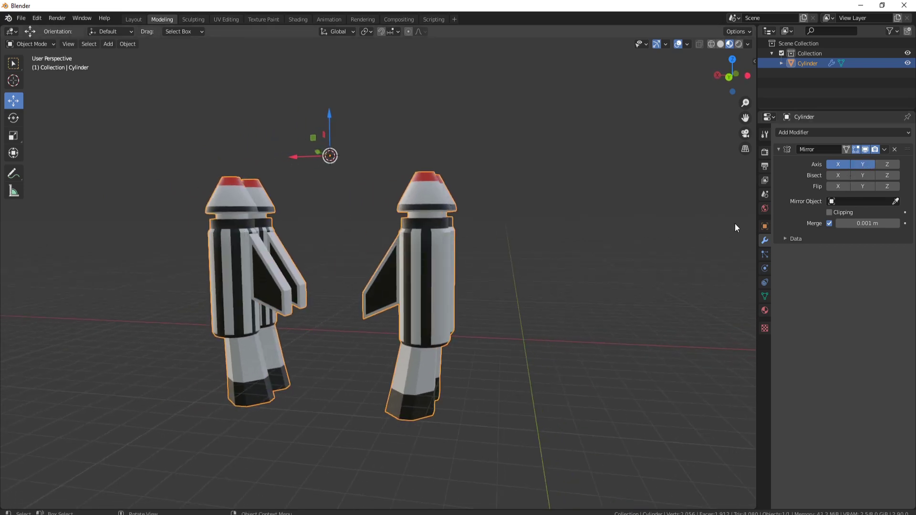
{"action": "middle_click_drag", "start_coordinate": [402, 287], "coordinate": [383, 261]}
{"action": "scroll", "coordinate": [350, 242], "scroll_direction": "up", "scroll_amount": 5}
{"action": "scroll", "coordinate": [383, 260], "scroll_direction": "down", "scroll_amount": 5}
{"action": "middle_click_drag", "start_coordinate": [475, 272], "coordinate": [393, 297]}
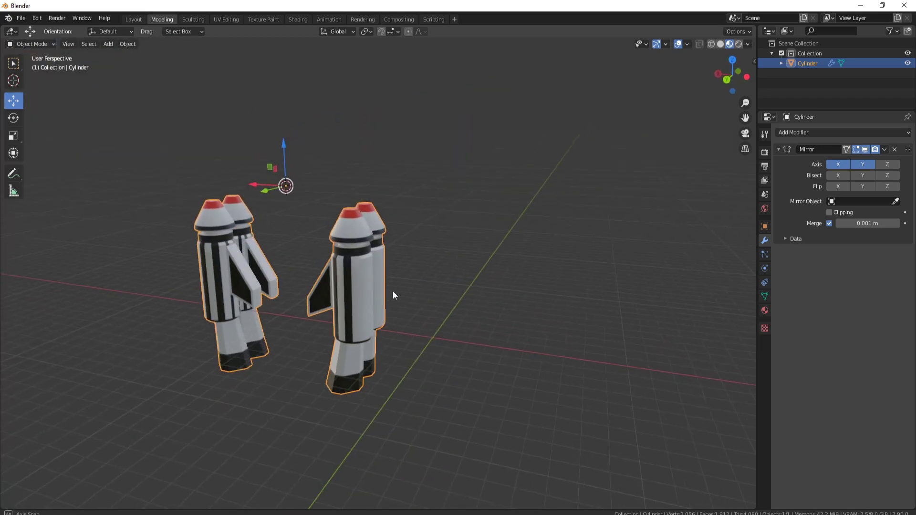
{"action": "left_click", "coordinate": [891, 165]}
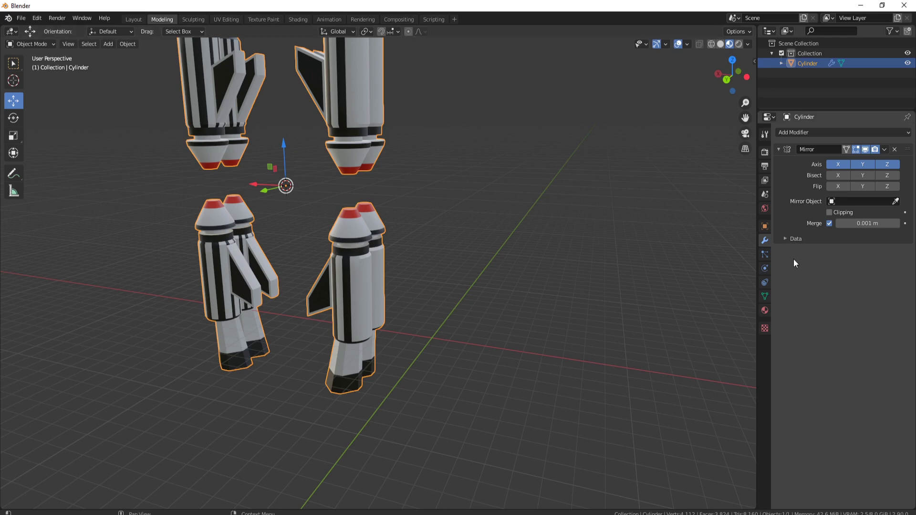
{"action": "left_click", "coordinate": [896, 151]}
Orbit the view around the single unmirrored rocket
{"action": "scroll", "coordinate": [422, 282], "scroll_direction": "up", "scroll_amount": 3}
{"action": "scroll", "coordinate": [409, 231], "scroll_direction": "down", "scroll_amount": 3}
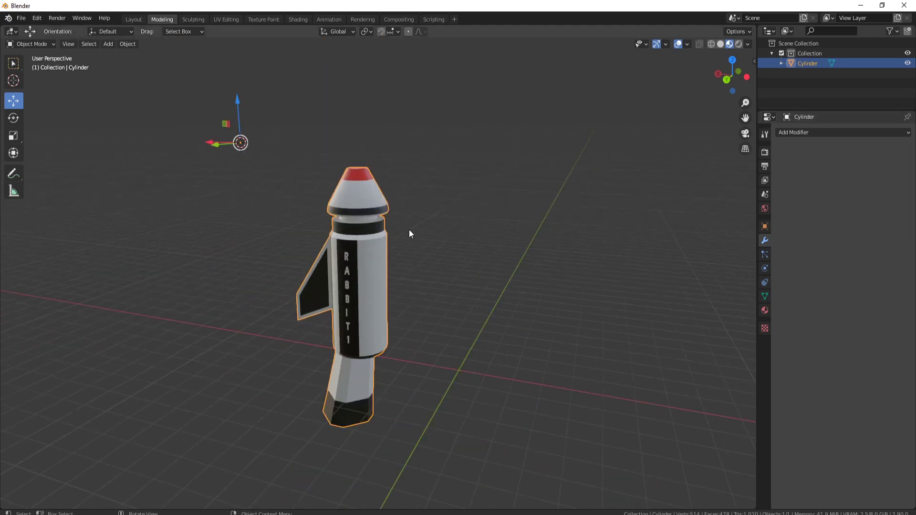
{"action": "middle_click_drag", "start_coordinate": [426, 284], "coordinate": [451, 286]}
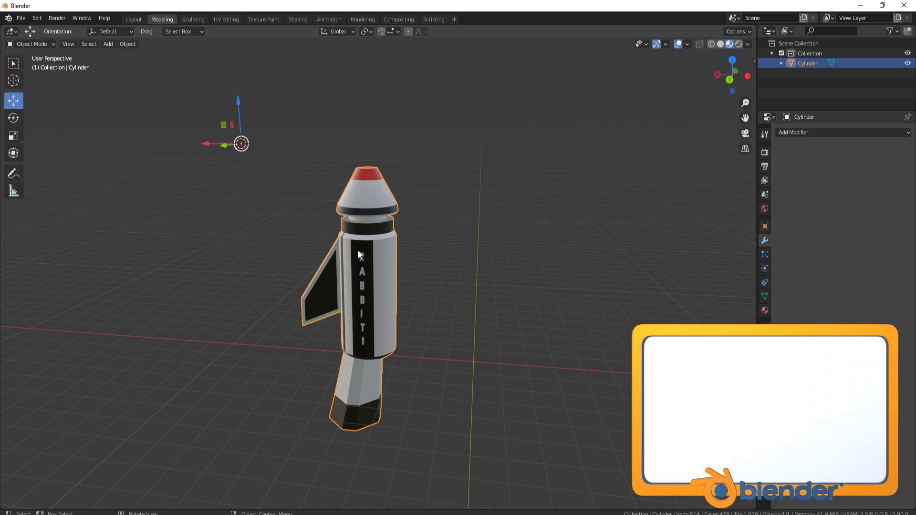
{"action": "middle_click_drag", "start_coordinate": [374, 190], "coordinate": [378, 164]}
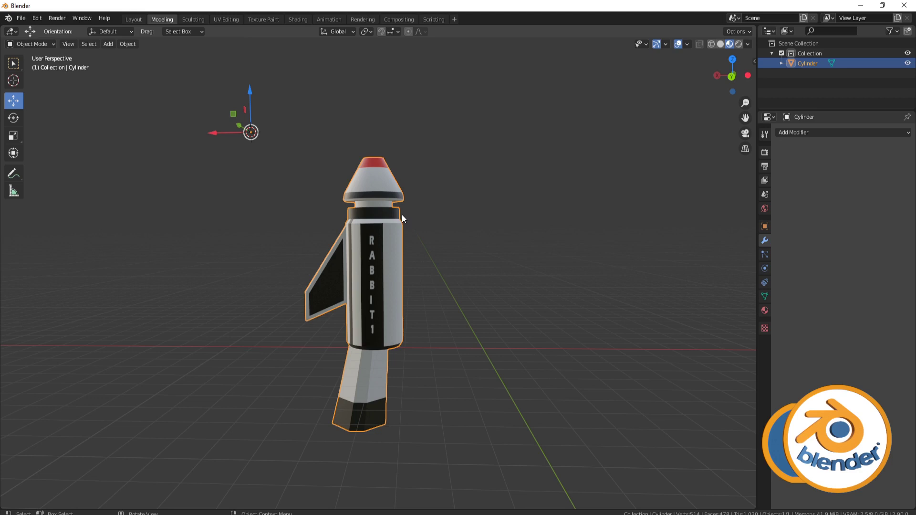
{"action": "middle_click_drag", "start_coordinate": [473, 208], "coordinate": [479, 205]}
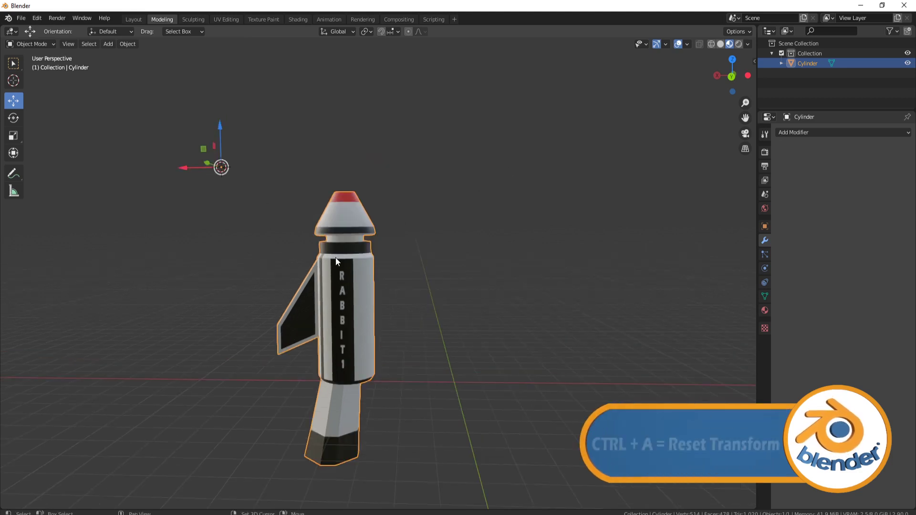
Apply the rocket's location, rotation and scale via Ctrl+A > All Transforms
{"action": "key", "text": "ctrl+a"}
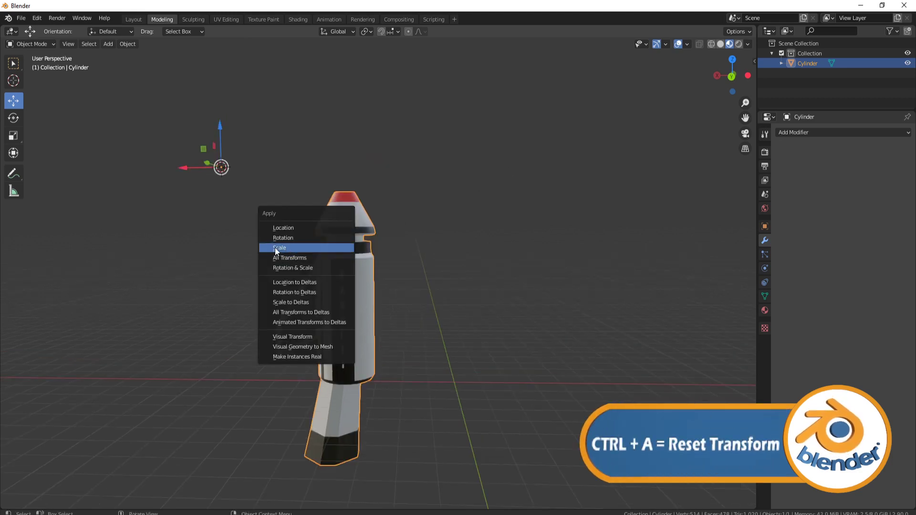
{"action": "left_click", "coordinate": [301, 258]}
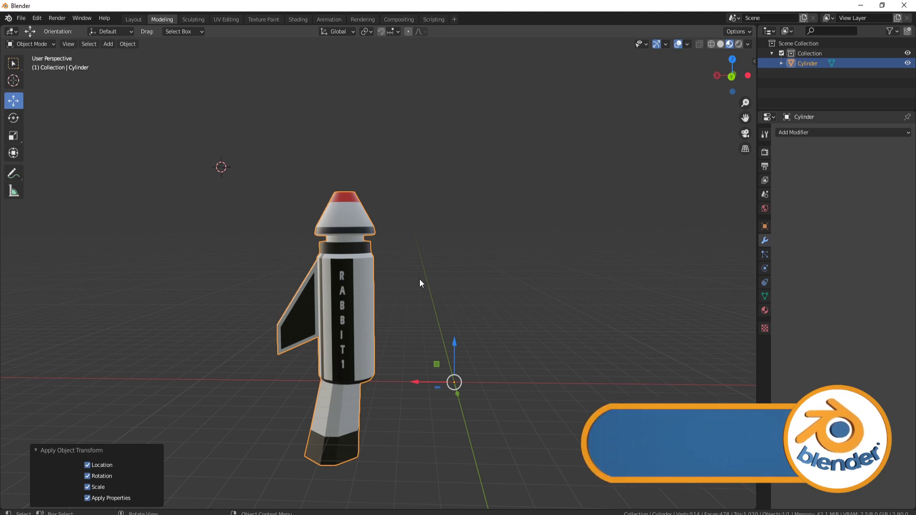
Place the 3D cursor right of the rocket and set the origin there
{"action": "right_click", "coordinate": [571, 225], "text": "shift"}
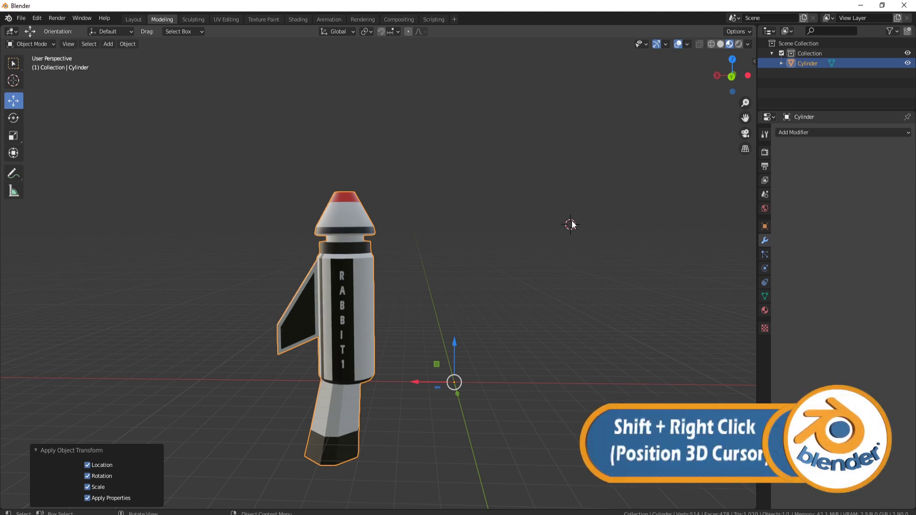
{"action": "right_click", "coordinate": [481, 131]}
{"action": "mouse_move", "coordinate": [481, 131]}
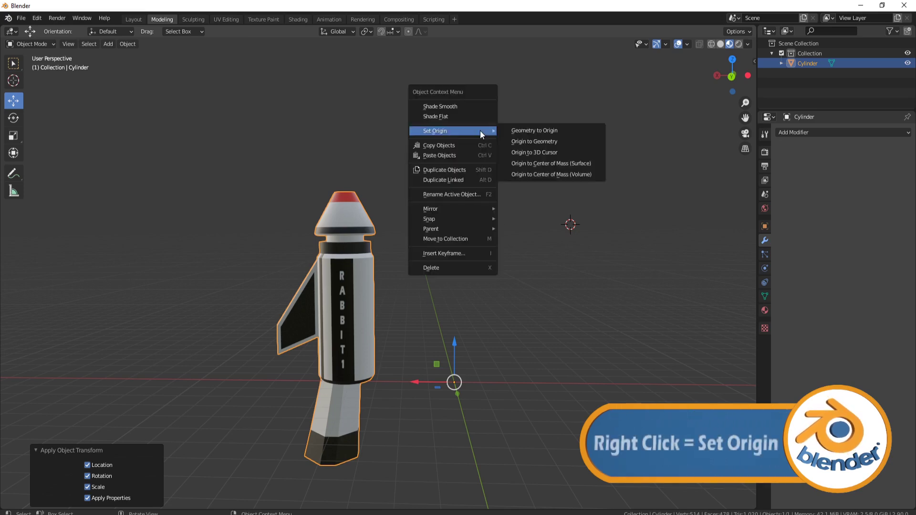
{"action": "left_click", "coordinate": [548, 152]}
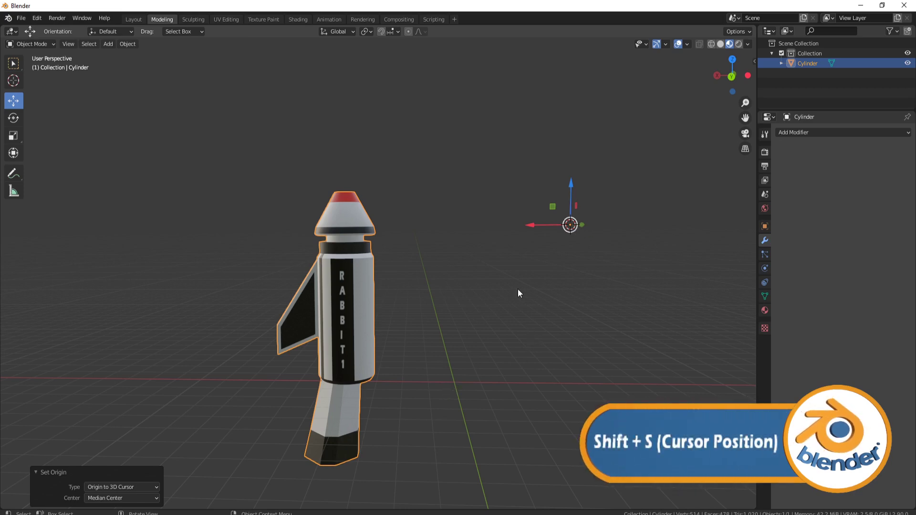
Snap the 3D cursor to the world origin and move the rocket's origin to it
{"action": "key", "text": "shift+s"}
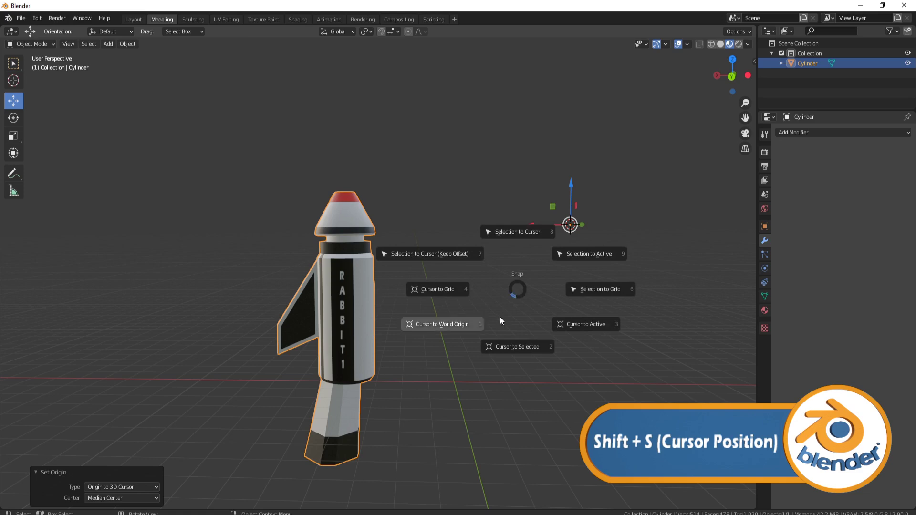
{"action": "left_click", "coordinate": [440, 325]}
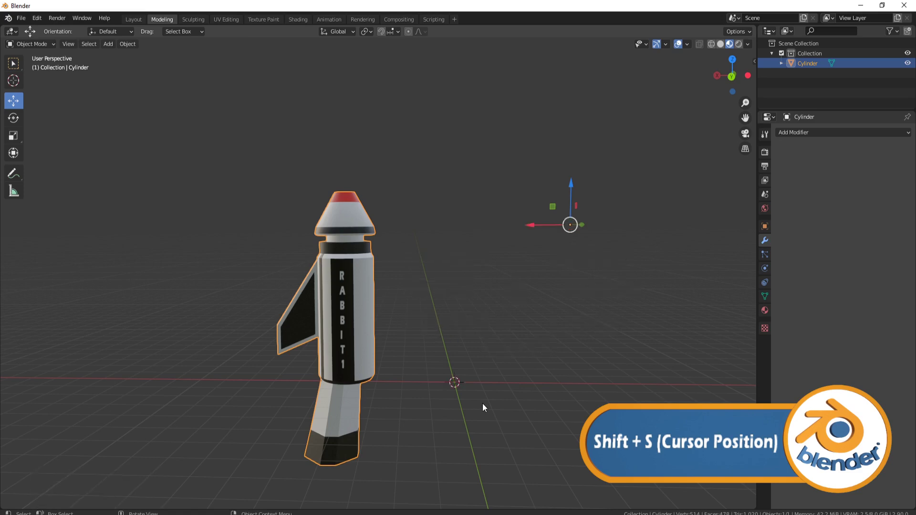
{"action": "right_click", "coordinate": [511, 284]}
{"action": "mouse_move", "coordinate": [506, 285]}
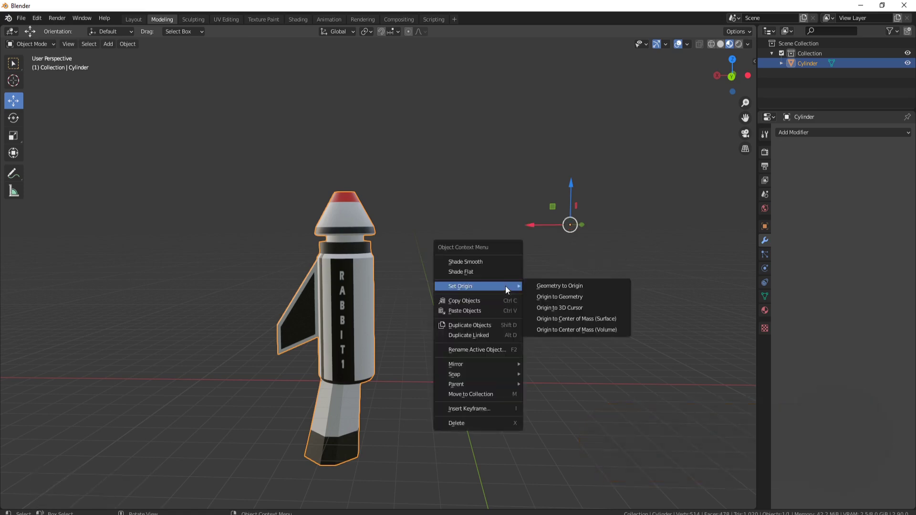
{"action": "left_click", "coordinate": [570, 308]}
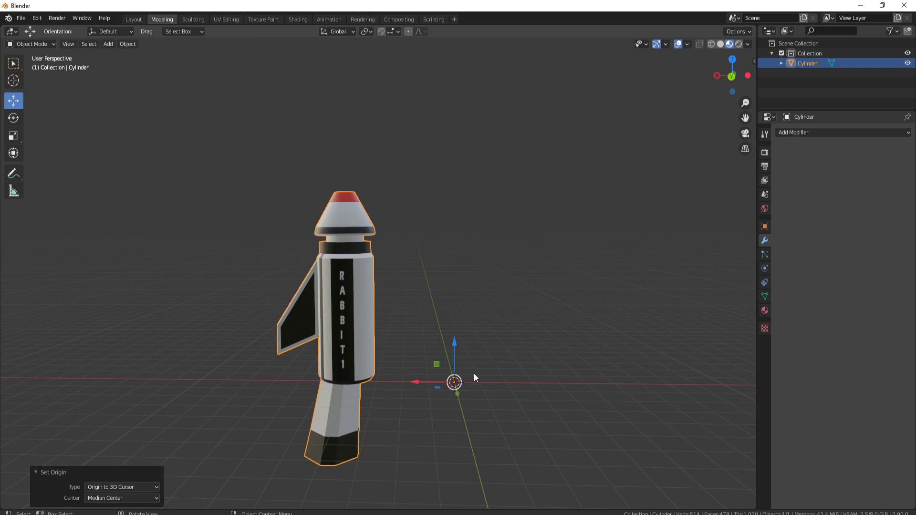
Add an X-axis Mirror modifier to the rocket, undoing a trial move
{"action": "left_click", "coordinate": [816, 133]}
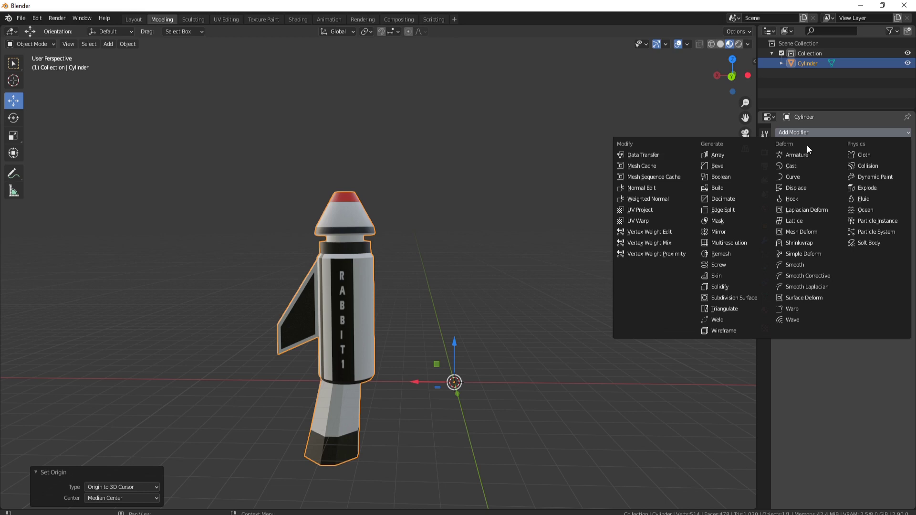
{"action": "left_click", "coordinate": [739, 233]}
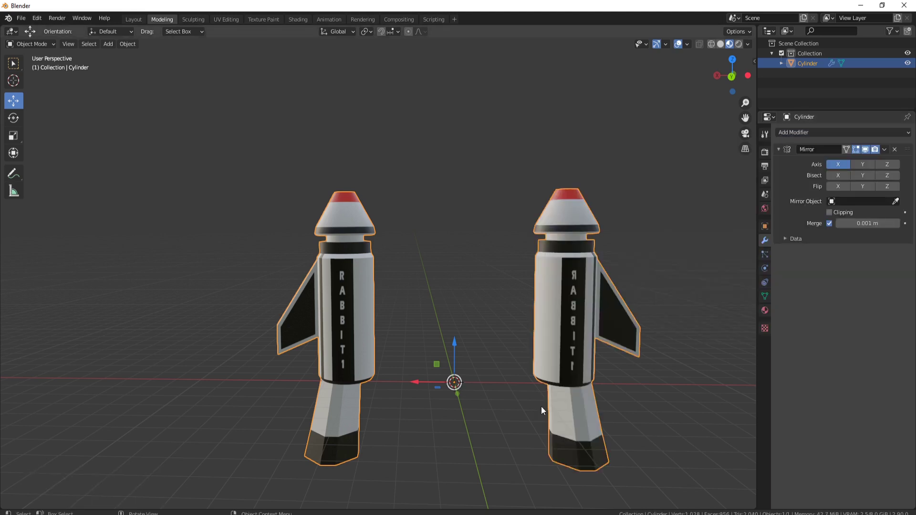
{"action": "middle_click_drag", "start_coordinate": [542, 406], "coordinate": [435, 277]}
{"action": "middle_click_drag", "start_coordinate": [504, 270], "coordinate": [506, 296]}
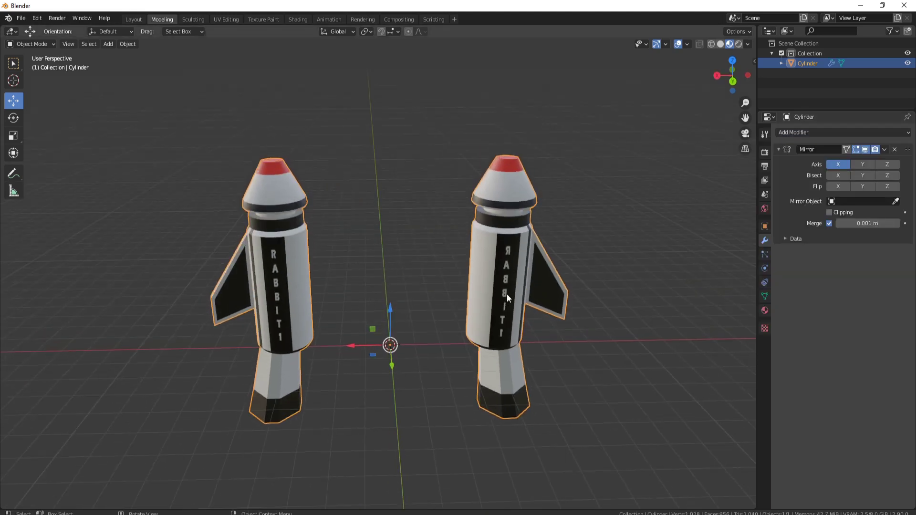
{"action": "left_click_drag", "start_coordinate": [346, 351], "coordinate": [472, 360]}
{"action": "key", "text": "ctrl+z"}
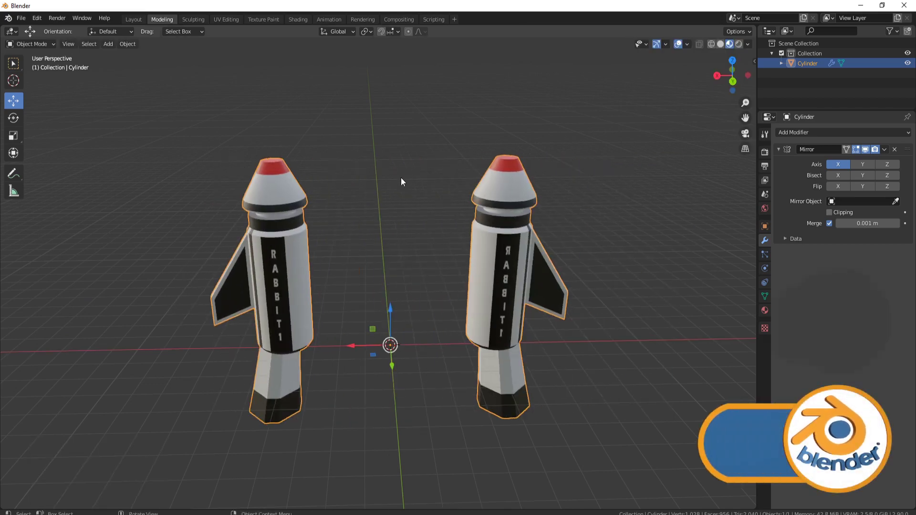
In Edit Mode, select the whole mesh and try sliding it along X, then undo
{"action": "key", "text": "Tab"}
{"action": "key", "text": "a"}
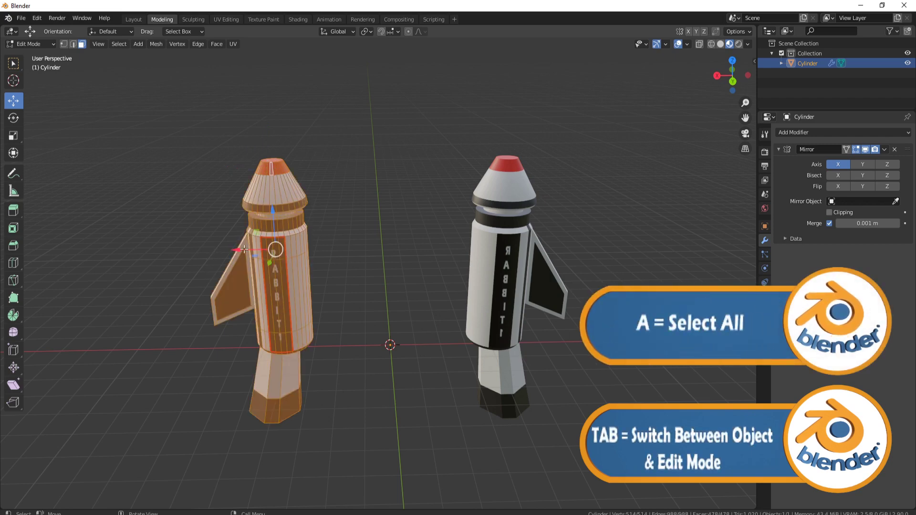
{"action": "left_click_drag", "start_coordinate": [238, 249], "coordinate": [286, 248]}
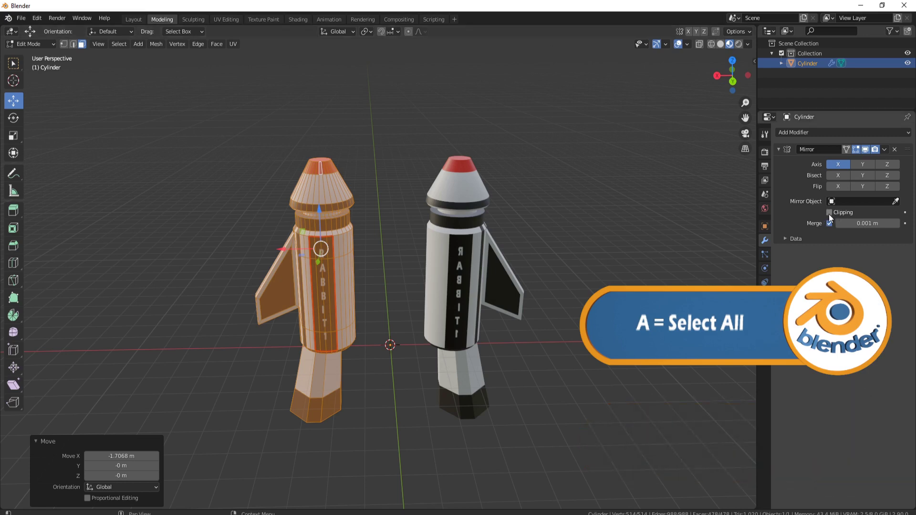
{"action": "key", "text": "g"}
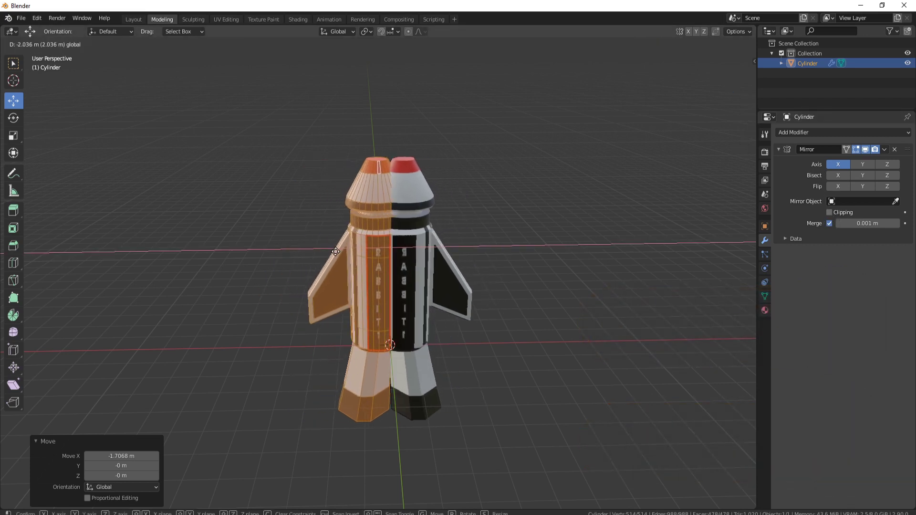
{"action": "left_click", "coordinate": [344, 252]}
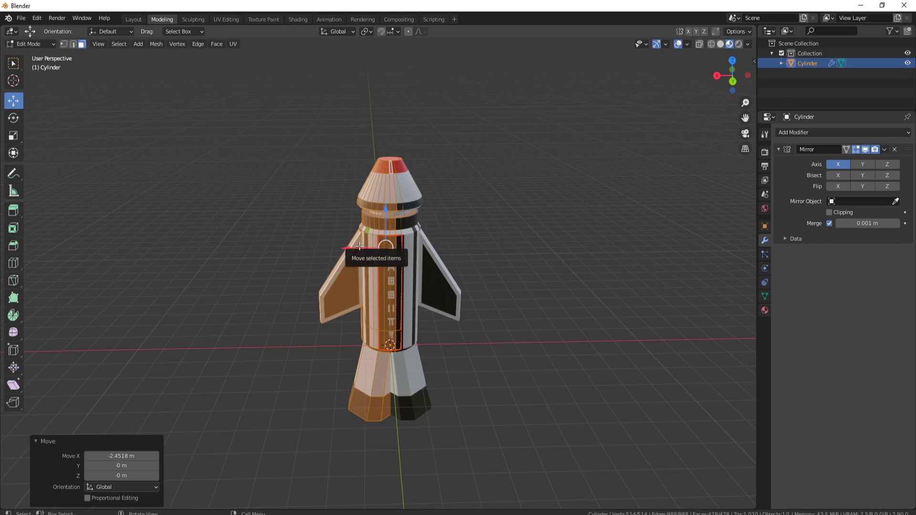
{"action": "key", "text": "ctrl+z"}
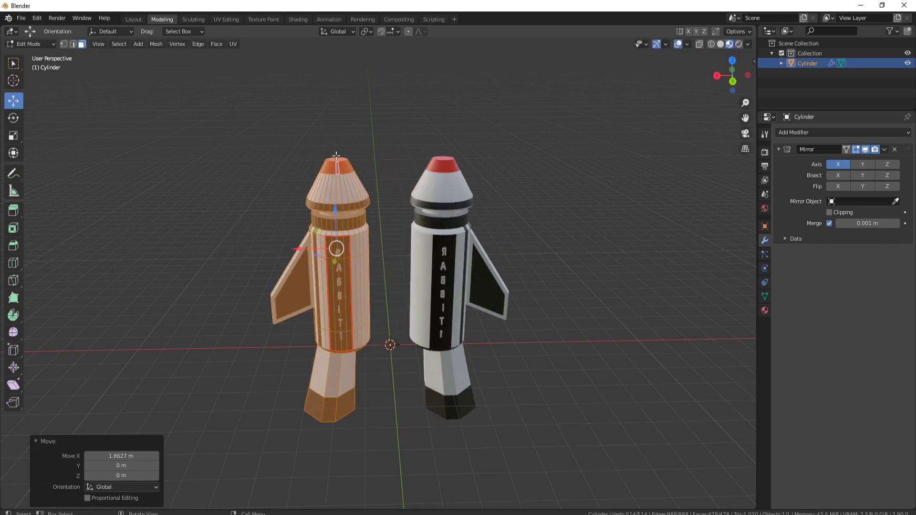
Enable Clipping, slide the half against the mirror plane, and apply the modifier
{"action": "left_click", "coordinate": [829, 212]}
{"action": "left_click_drag", "start_coordinate": [297, 248], "coordinate": [350, 253]}
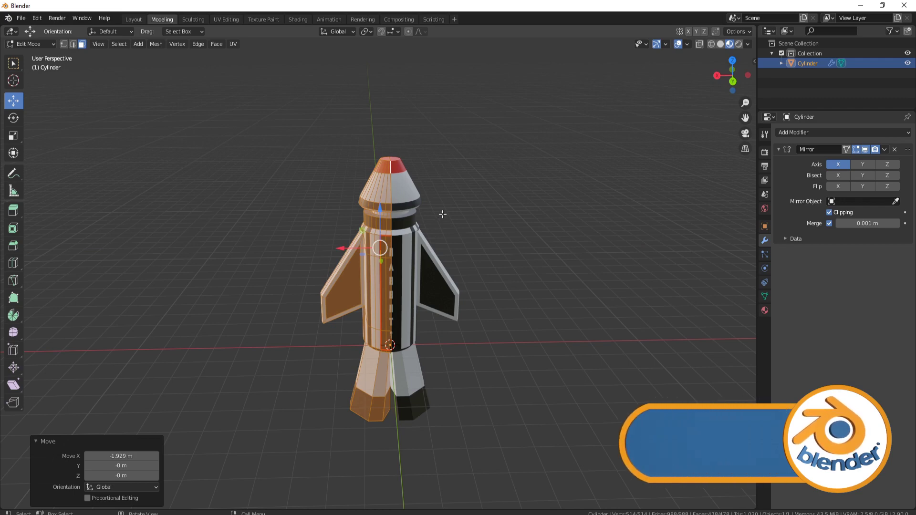
{"action": "key", "text": "Tab"}
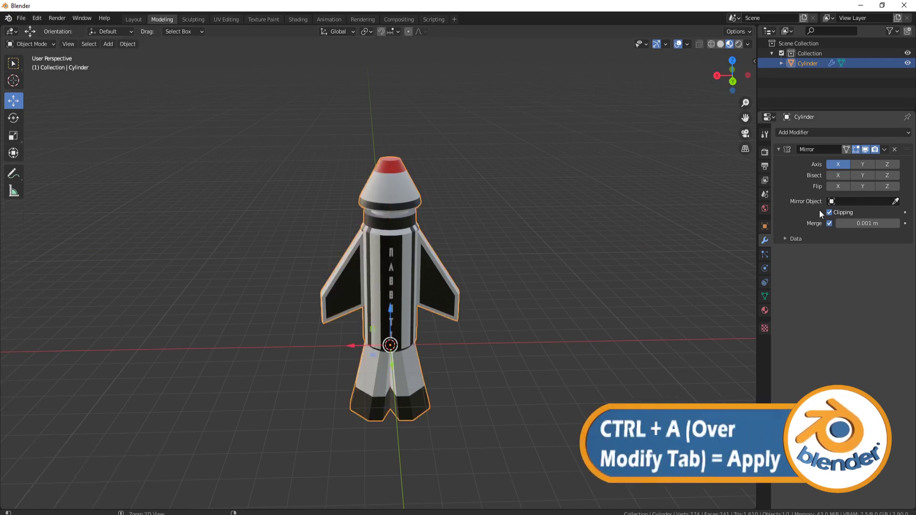
{"action": "key", "text": "ctrl+a"}
Inspect the merged mesh by toggling Edit Mode and orbiting around it
{"action": "key", "text": "Tab"}
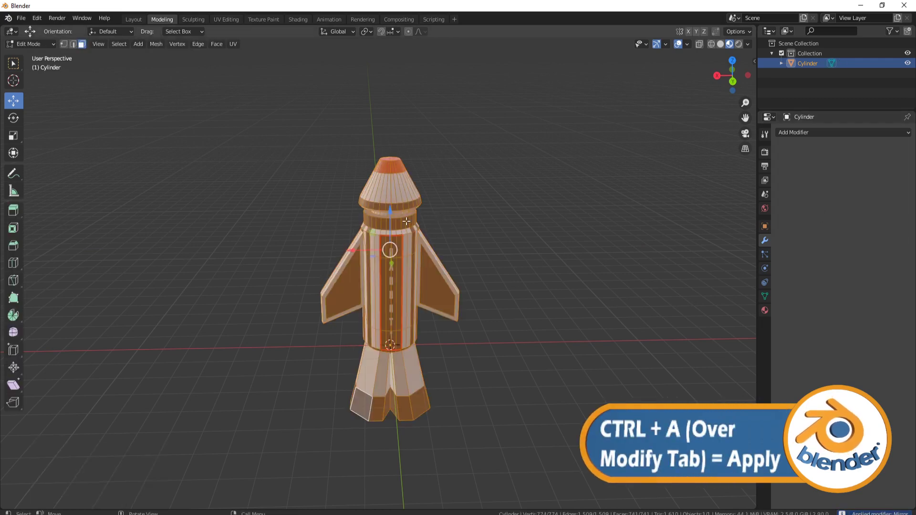
{"action": "scroll", "coordinate": [406, 221], "scroll_direction": "up", "scroll_amount": 3}
{"action": "middle_click_drag", "start_coordinate": [408, 230], "coordinate": [508, 278]}
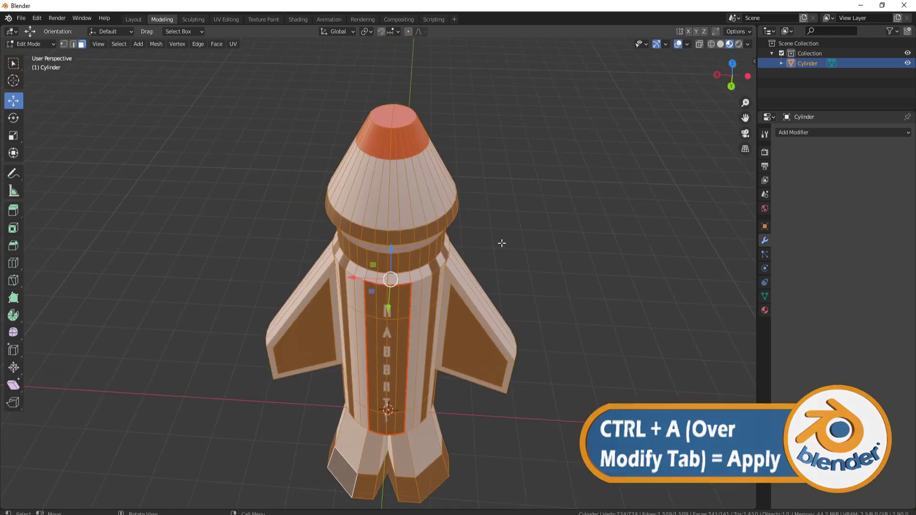
{"action": "scroll", "coordinate": [433, 239], "scroll_direction": "down", "scroll_amount": 2}
{"action": "key", "text": "Tab"}
{"action": "middle_click_drag", "start_coordinate": [434, 239], "coordinate": [451, 227]}
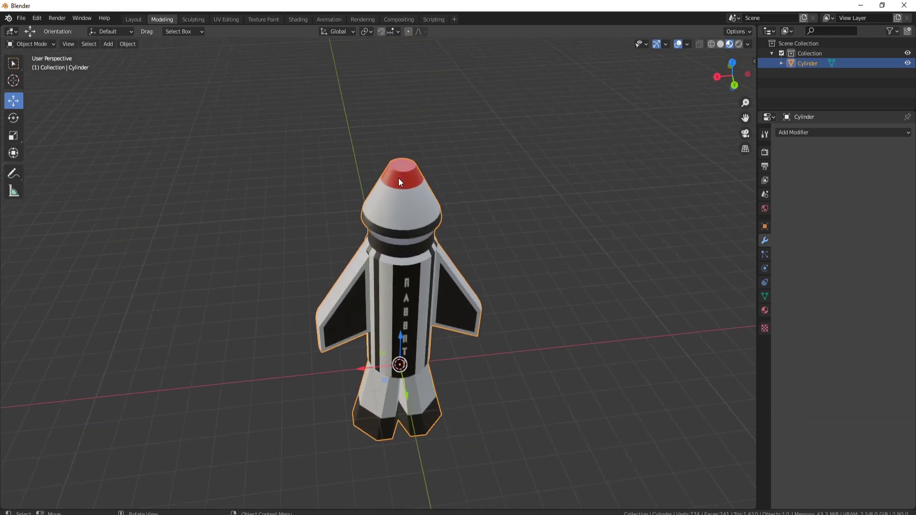
{"action": "key", "text": "Tab"}
{"action": "middle_click_drag", "start_coordinate": [502, 244], "coordinate": [389, 161]}
{"action": "key", "text": "Tab"}
Undo back to the two separate mirrored rockets and recentre the view
{"action": "key", "text": "Tab"}
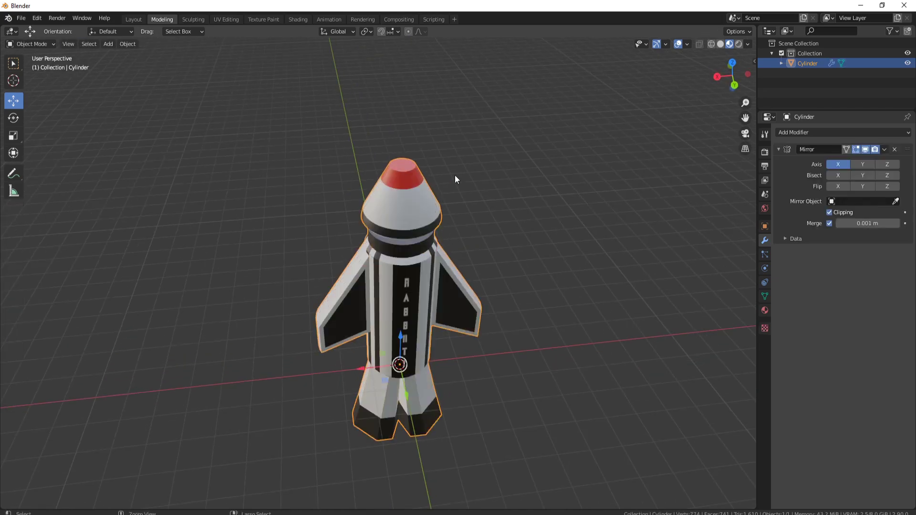
{"action": "key", "text": "Tab"}
{"action": "key", "text": "g"}
{"action": "key", "text": "x"}
{"action": "key", "text": "Tab"}
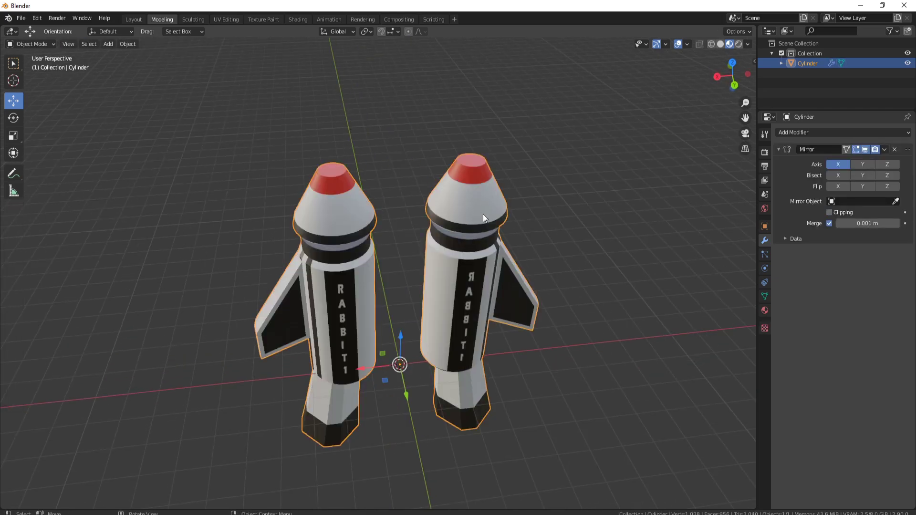
{"action": "scroll", "coordinate": [483, 217], "scroll_direction": "down", "scroll_amount": 1}
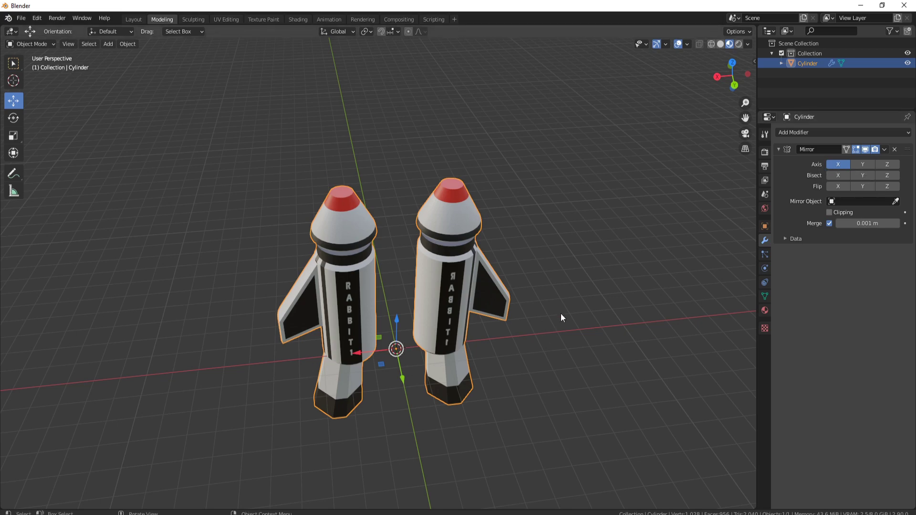
{"action": "middle_click_drag", "start_coordinate": [561, 314], "coordinate": [528, 191], "text": "shift"}
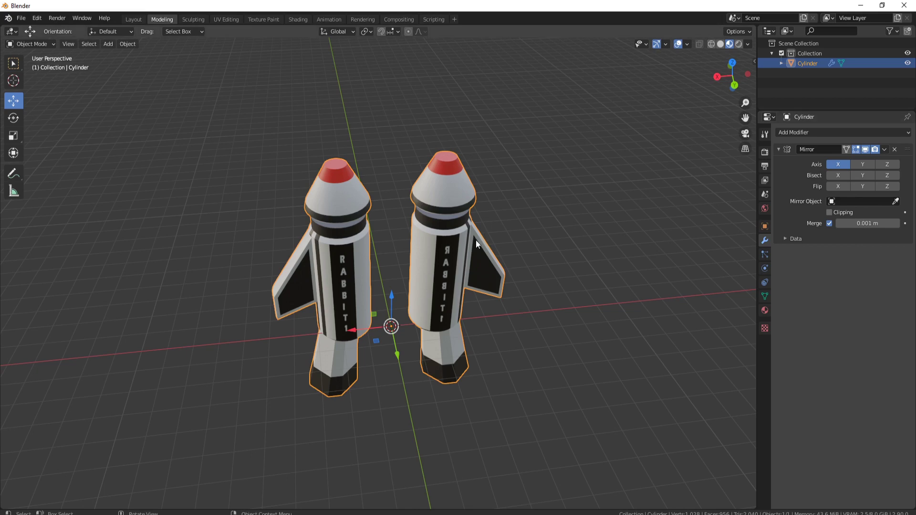
Add a Plain Axes Empty and set it as the rocket's Mirror Object
{"action": "key", "text": "shift+a"}
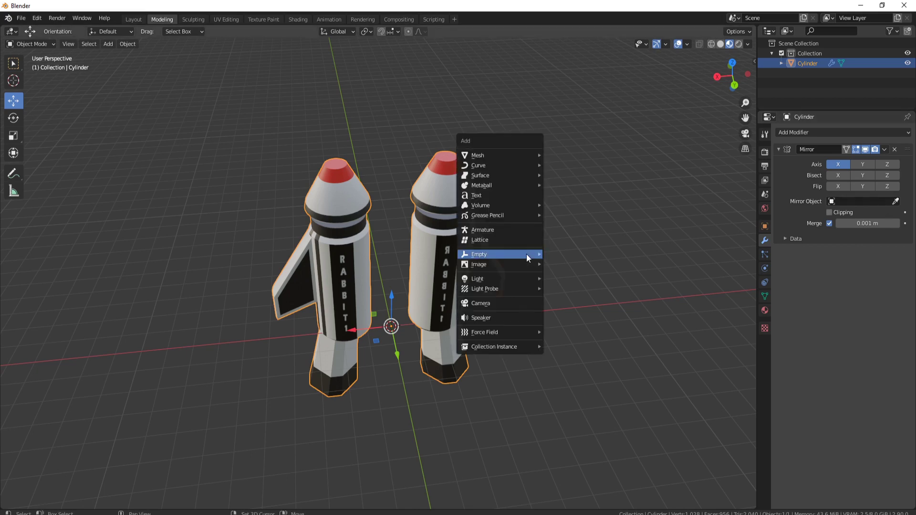
{"action": "mouse_move", "coordinate": [526, 257]}
{"action": "left_click", "coordinate": [582, 254]}
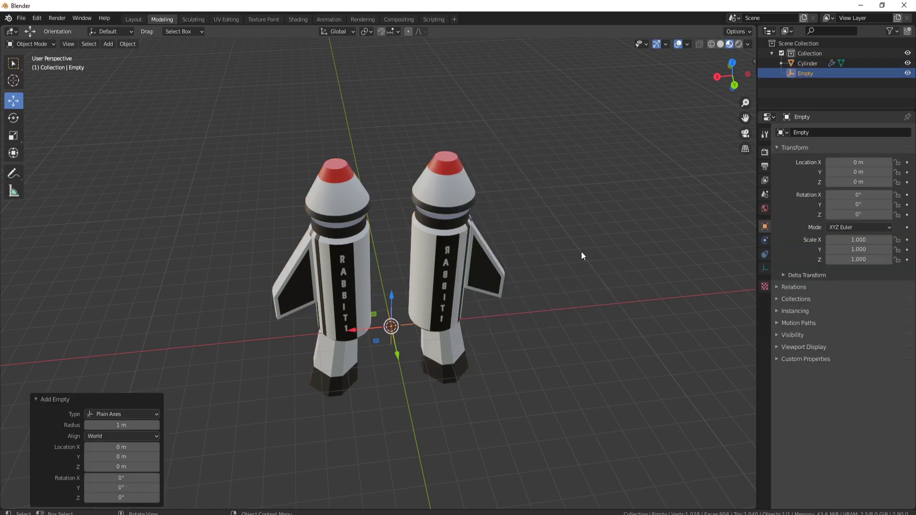
{"action": "middle_click_drag", "start_coordinate": [434, 321], "coordinate": [377, 274]}
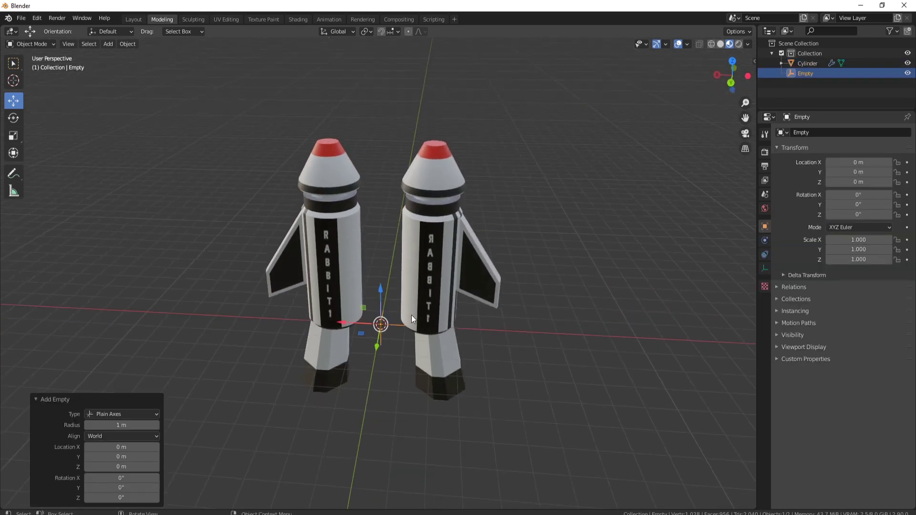
{"action": "middle_click_drag", "start_coordinate": [427, 331], "coordinate": [409, 311]}
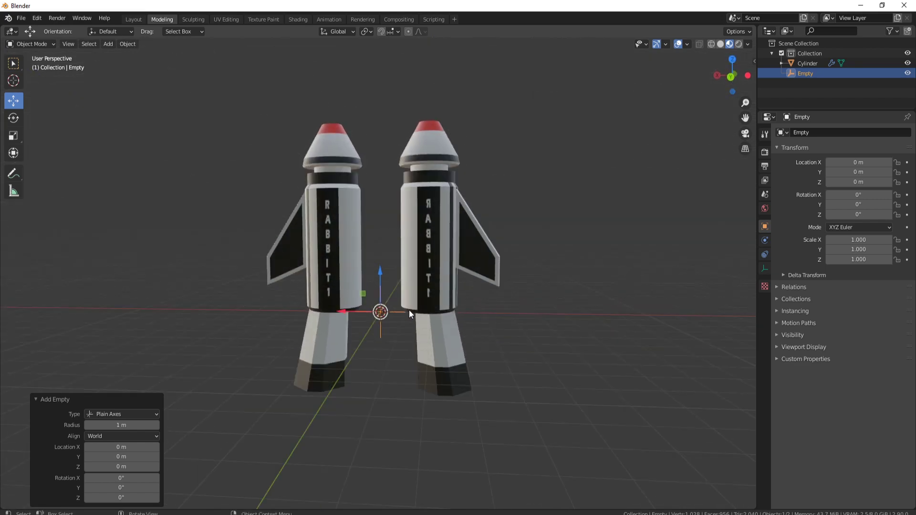
{"action": "left_click", "coordinate": [331, 213]}
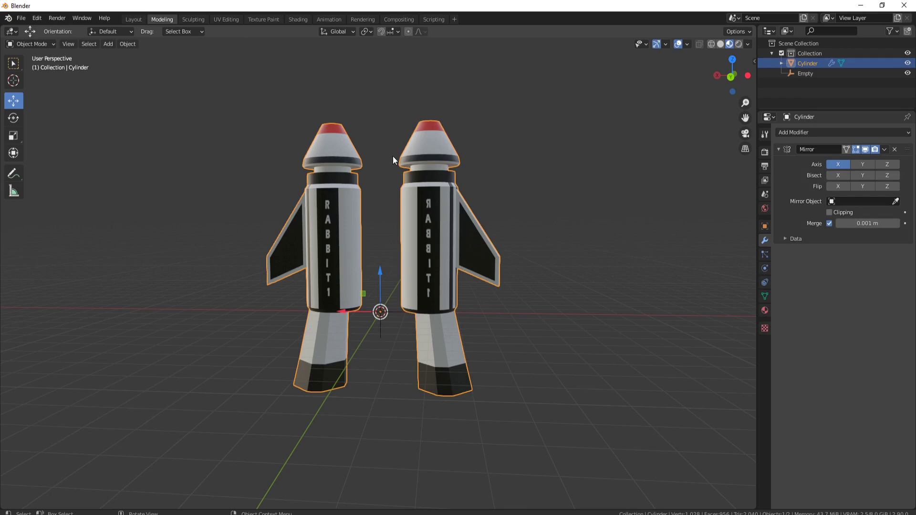
{"action": "left_click", "coordinate": [896, 202]}
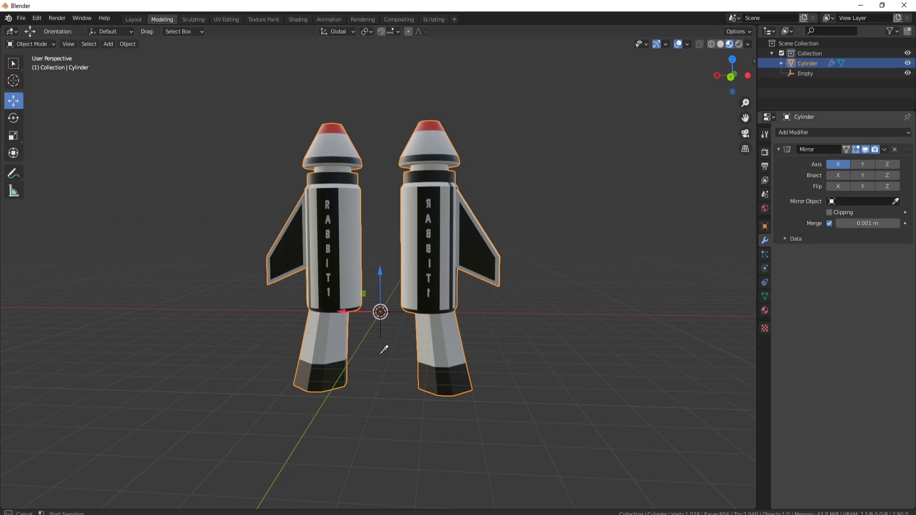
{"action": "left_click", "coordinate": [397, 311]}
Move the Empty about 1.89 m along X so the mirrored copy overlaps the rocket
{"action": "middle_click_drag", "start_coordinate": [621, 304], "coordinate": [393, 336]}
{"action": "left_click", "coordinate": [389, 328]}
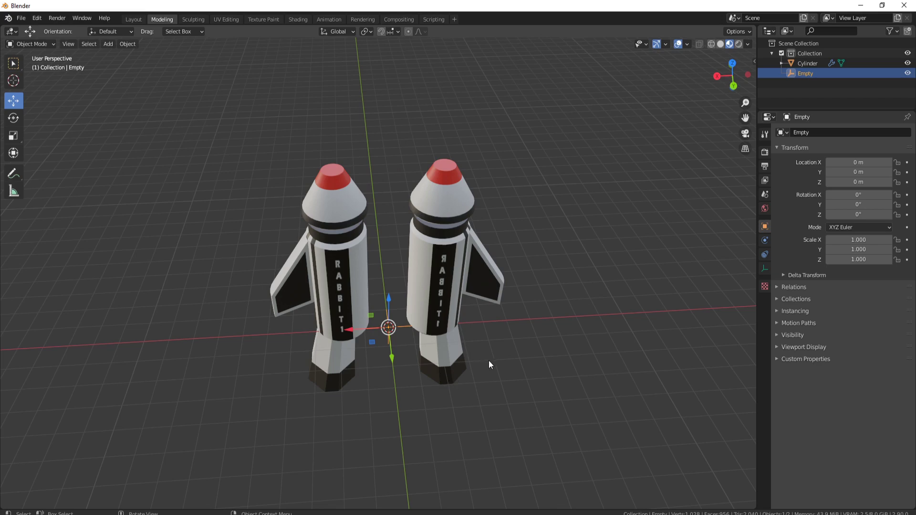
{"action": "key", "text": "g"}
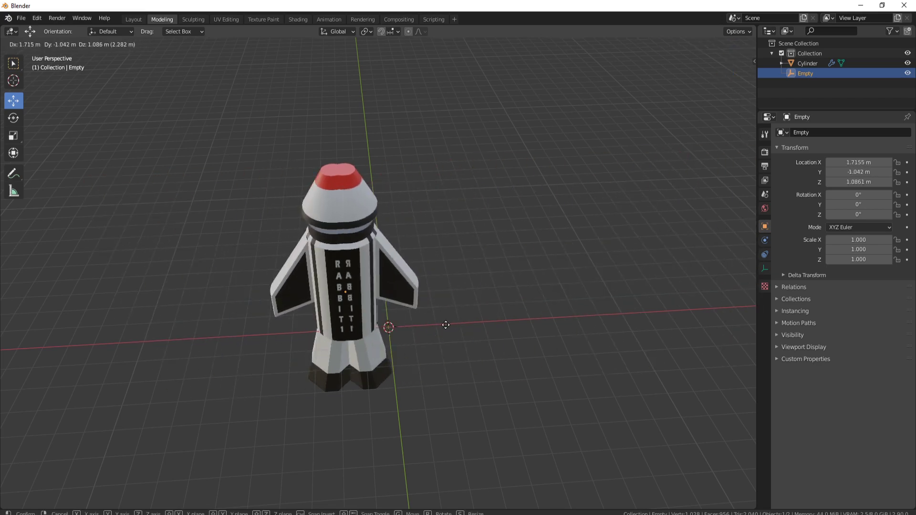
{"action": "key", "text": "Escape"}
{"action": "middle_click_drag", "start_coordinate": [345, 303], "coordinate": [408, 236]}
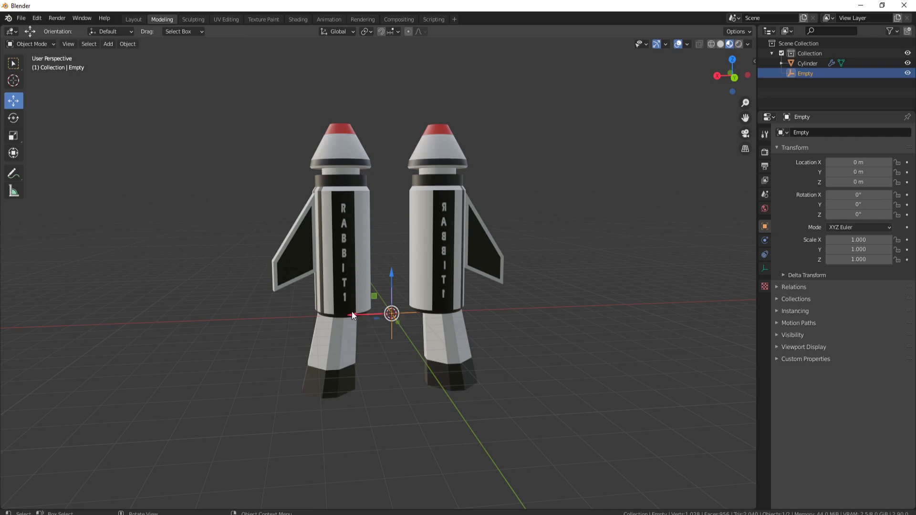
{"action": "left_click_drag", "start_coordinate": [352, 315], "coordinate": [303, 338]}
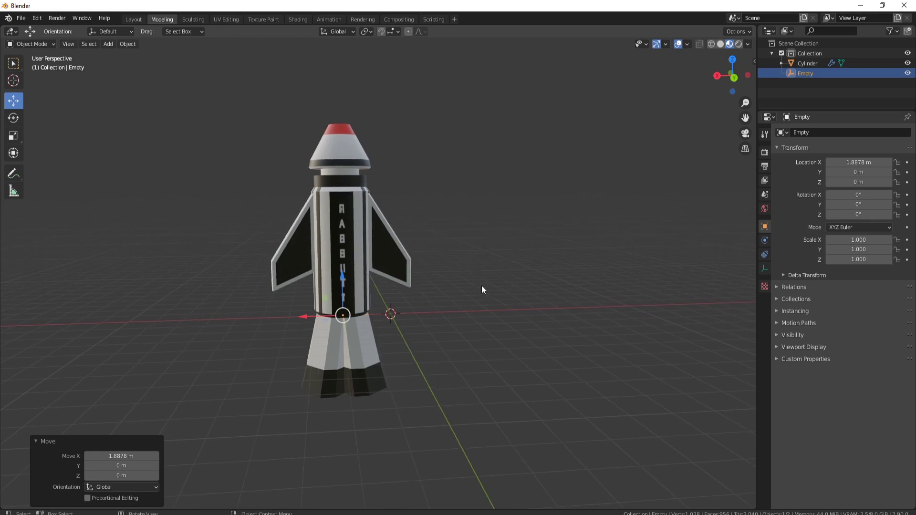
Enable mirror clipping, move the Empty to 1.8345 m X, then apply the Mirror modifier
{"action": "left_click", "coordinate": [345, 203]}
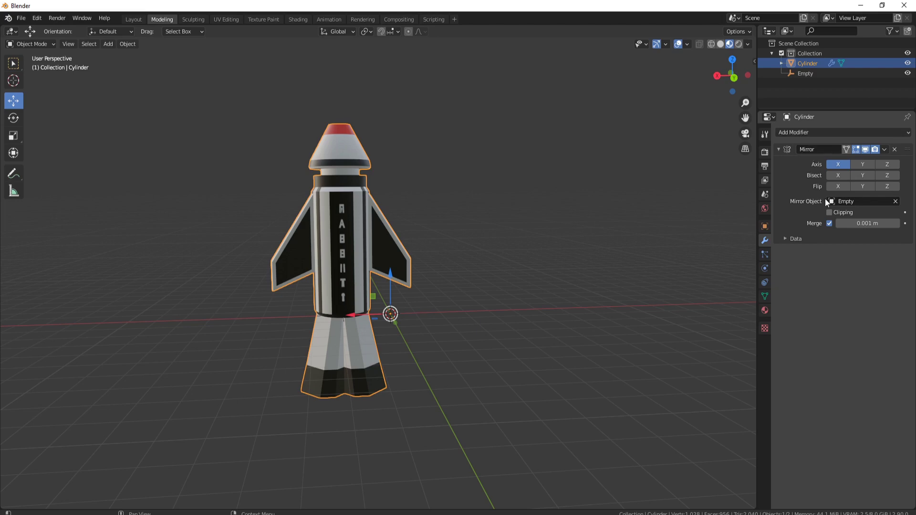
{"action": "left_click", "coordinate": [833, 213]}
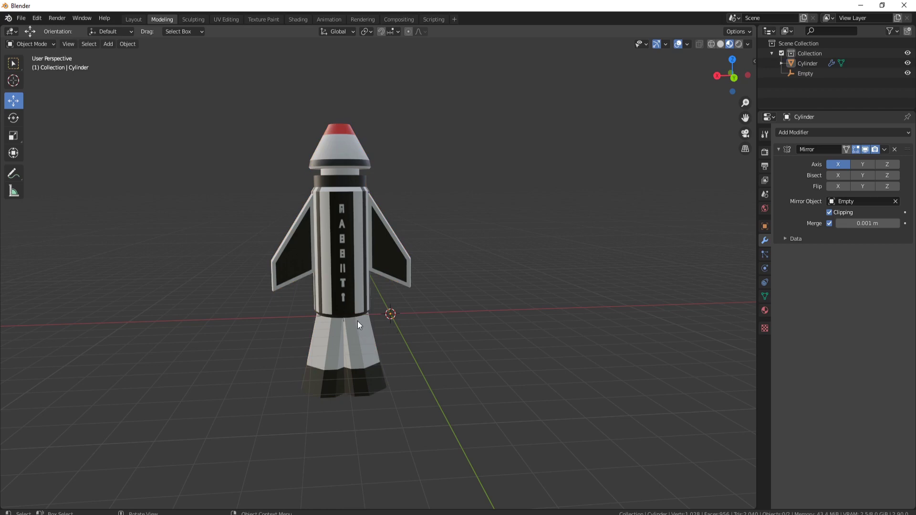
{"action": "left_click", "coordinate": [343, 321]}
{"action": "key", "text": "g"}
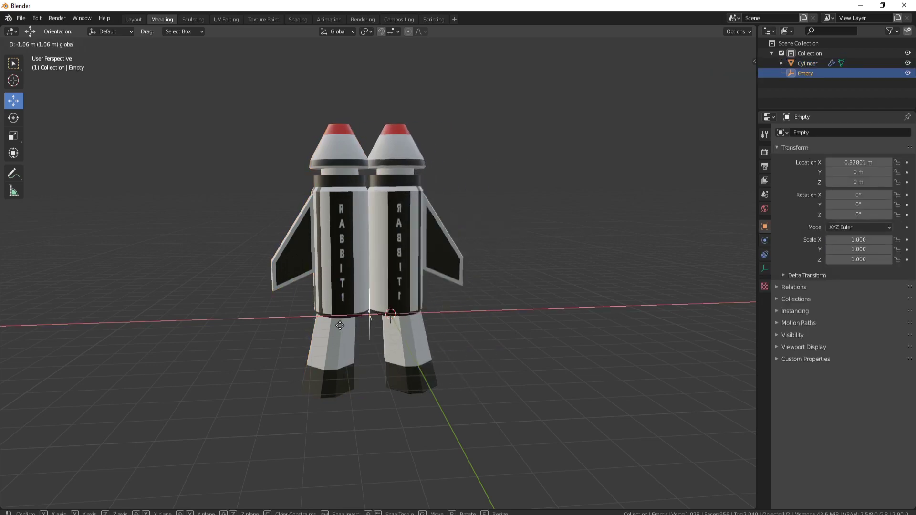
{"action": "left_click", "coordinate": [340, 325]}
{"action": "key", "text": "g"}
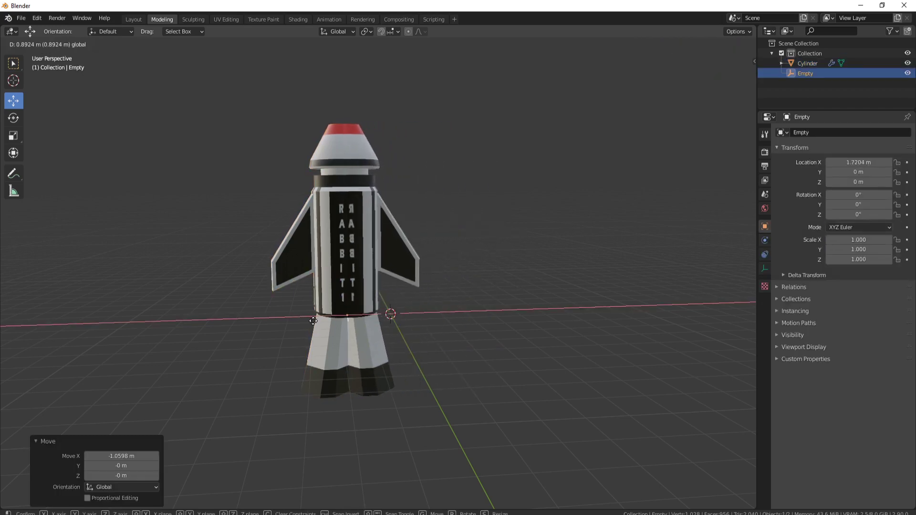
{"action": "left_click", "coordinate": [491, 299]}
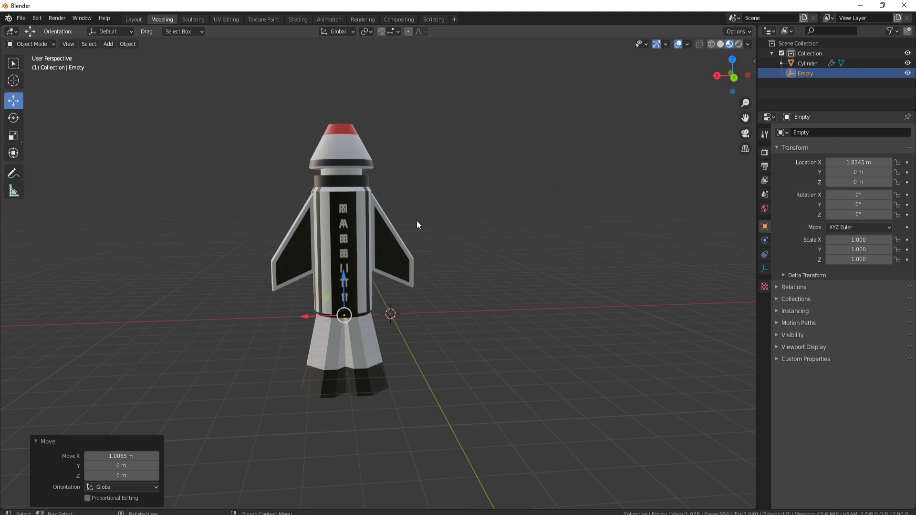
{"action": "left_click", "coordinate": [380, 241]}
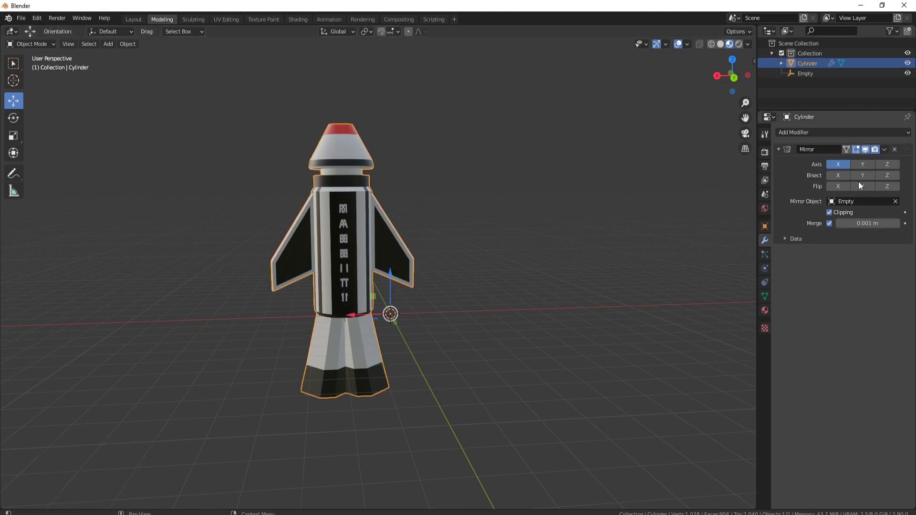
{"action": "key", "text": "ctrl+a"}
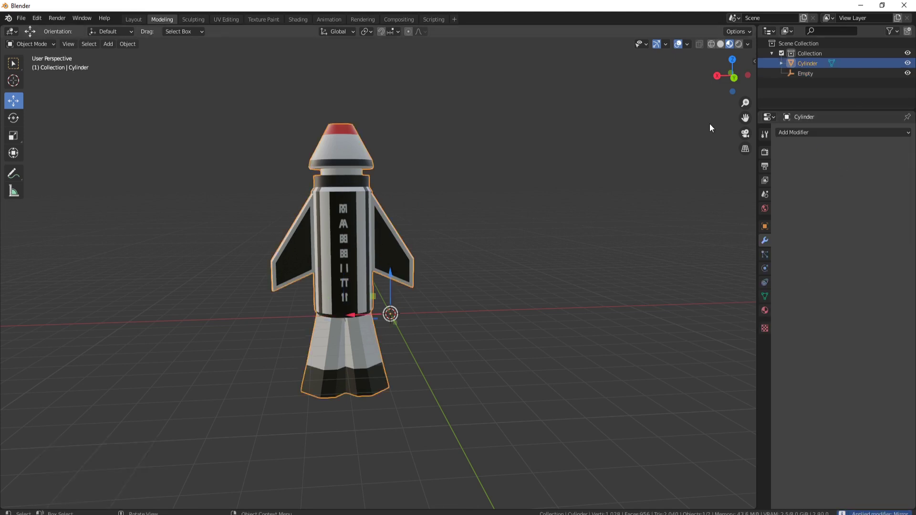
Enter Edit Mode on the merged rocket and orbit to inspect its mesh
{"action": "key", "text": "Tab"}
{"action": "scroll", "coordinate": [556, 229], "scroll_direction": "down", "scroll_amount": 2}
{"action": "scroll", "coordinate": [376, 197], "scroll_direction": "up", "scroll_amount": 4}
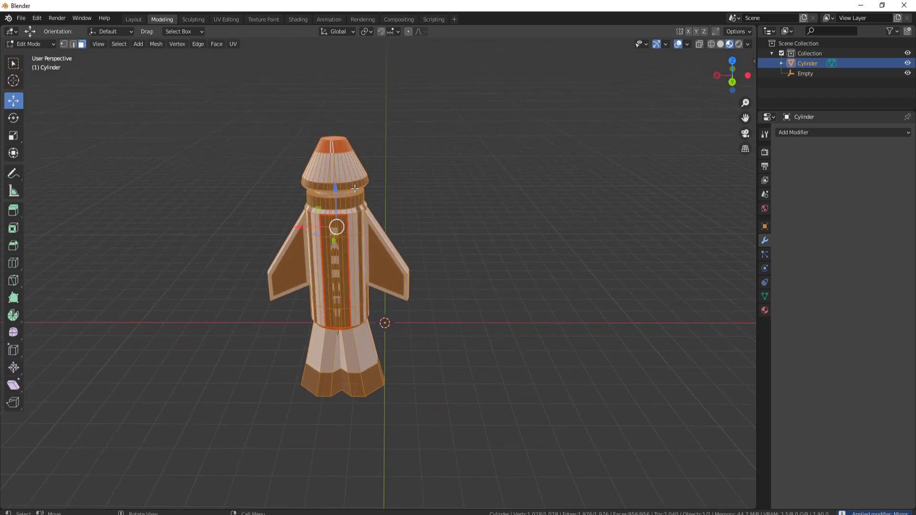
{"action": "mouse_move", "coordinate": [376, 197]}
{"action": "middle_mouse_down"}
{"action": "mouse_move", "coordinate": [425, 167]}
{"action": "mouse_move", "coordinate": [479, 211]}
{"action": "mouse_move", "coordinate": [388, 189]}
{"action": "middle_mouse_up"}
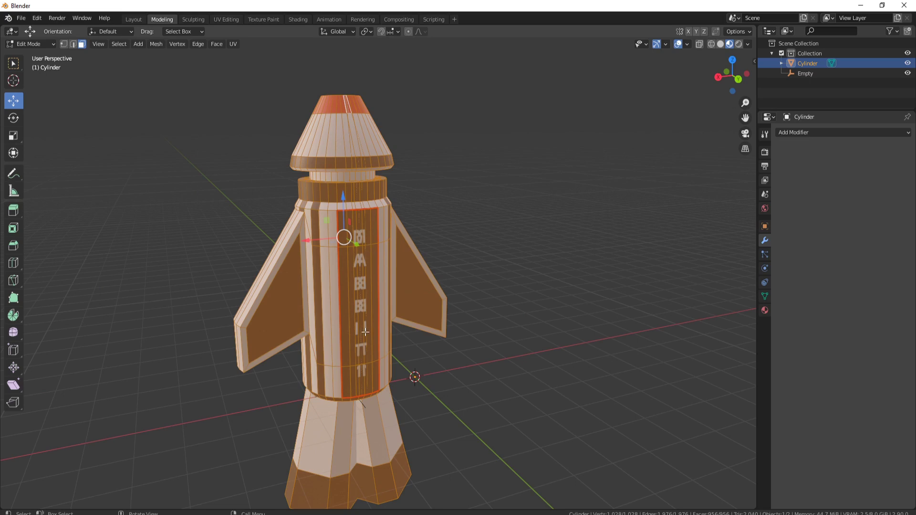
{"action": "middle_click_drag", "start_coordinate": [372, 342], "coordinate": [382, 198]}
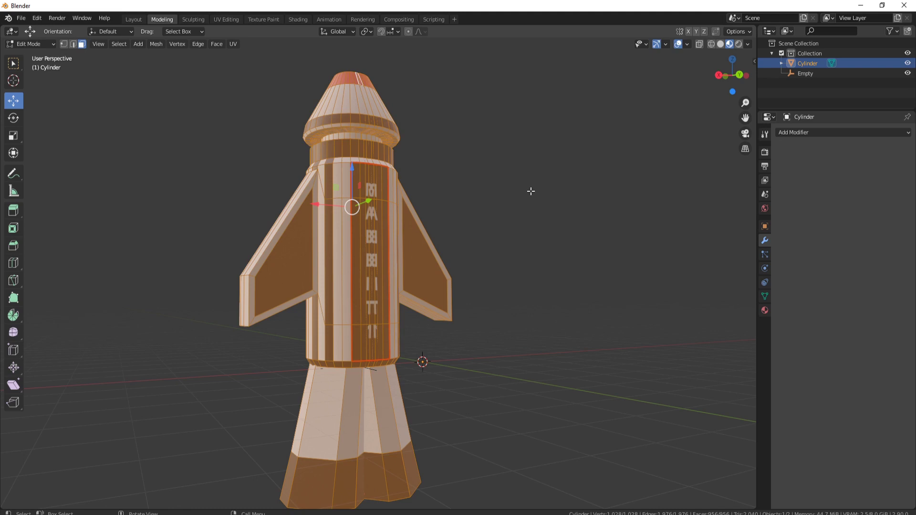
Run Mesh > Clean Up > Merge by Distance on the rocket with a 0.01 m merge distance
{"action": "left_click", "coordinate": [156, 44]}
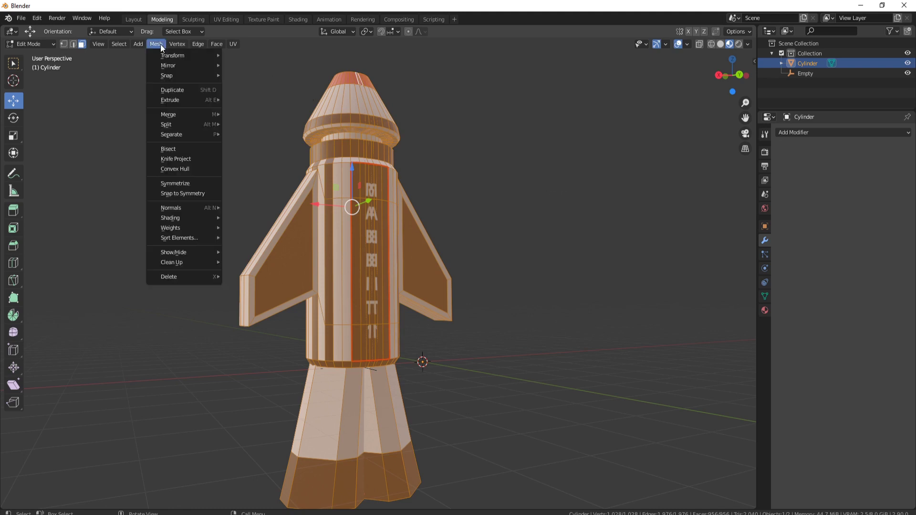
{"action": "mouse_move", "coordinate": [177, 263]}
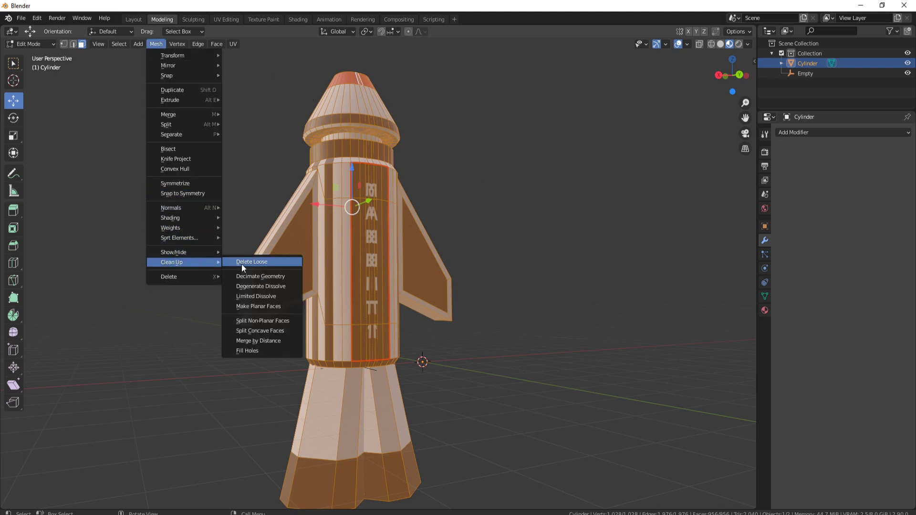
{"action": "left_click", "coordinate": [272, 340]}
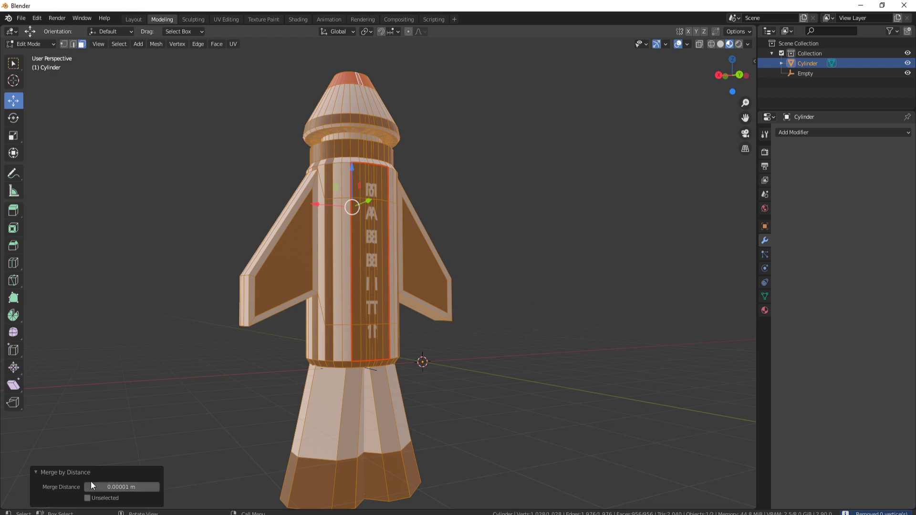
{"action": "double_click", "coordinate": [122, 486]}
{"action": "type", "text": "0.01"}
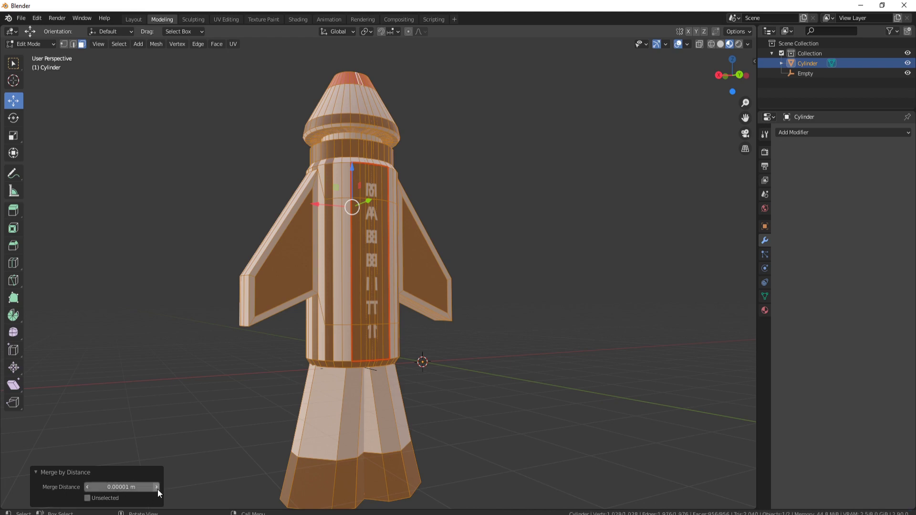
{"action": "key", "text": "Return"}
Step the merge distance up to 0.09 m, then back down to 0.04 m, removing 22 vertices
{"action": "left_click", "coordinate": [157, 487]}
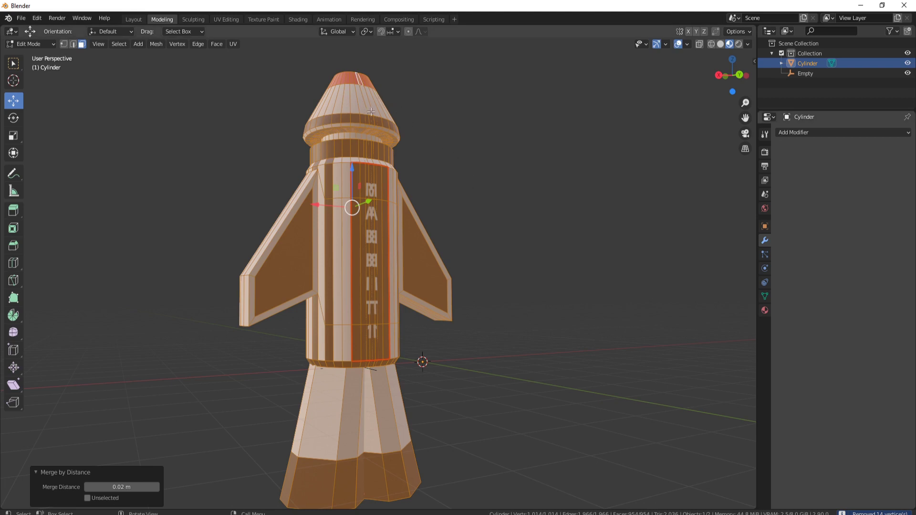
{"action": "left_click", "coordinate": [156, 487]}
{"action": "left_click", "coordinate": [156, 487]}
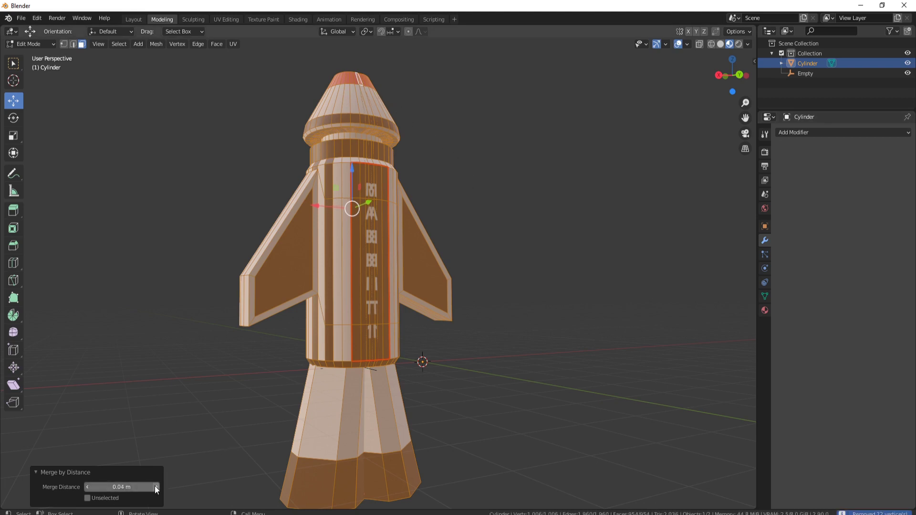
{"action": "left_click", "coordinate": [157, 487]}
{"action": "left_click", "coordinate": [156, 487]}
{"action": "left_click", "coordinate": [156, 487]}
{"action": "left_click", "coordinate": [156, 486]}
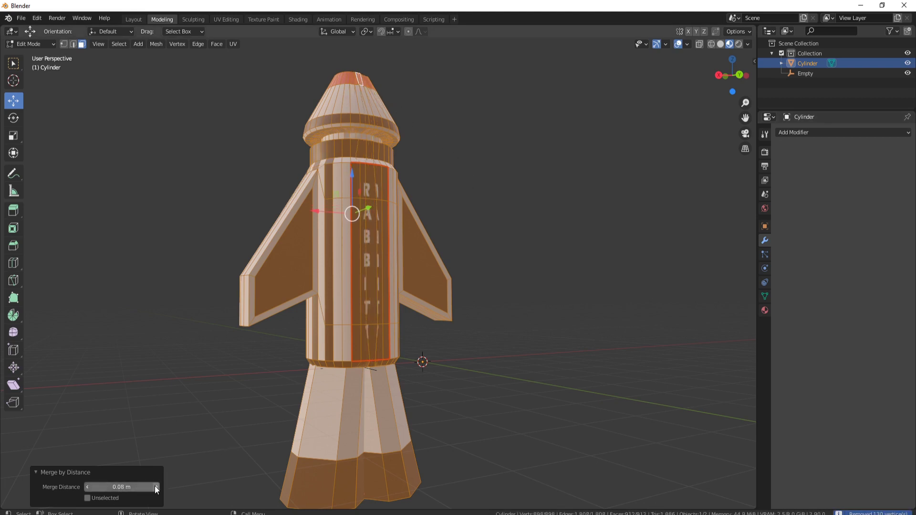
{"action": "left_click", "coordinate": [157, 487]}
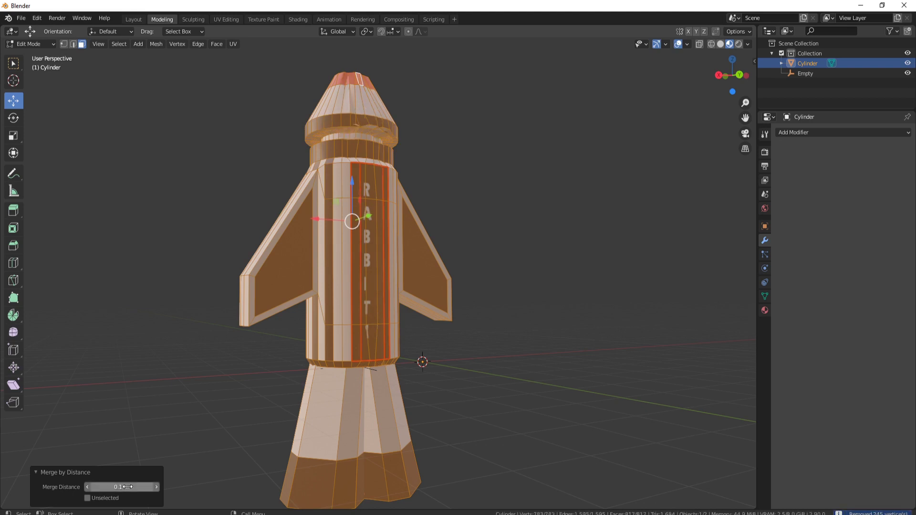
{"action": "left_click", "coordinate": [86, 487]}
{"action": "left_click", "coordinate": [87, 487]}
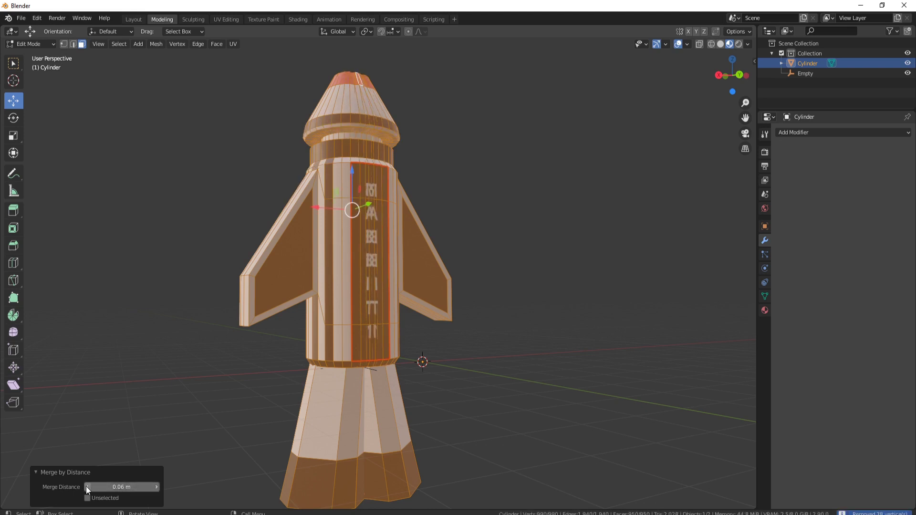
{"action": "left_click", "coordinate": [86, 486]}
{"action": "left_click", "coordinate": [87, 487]}
{"action": "left_click", "coordinate": [86, 487]}
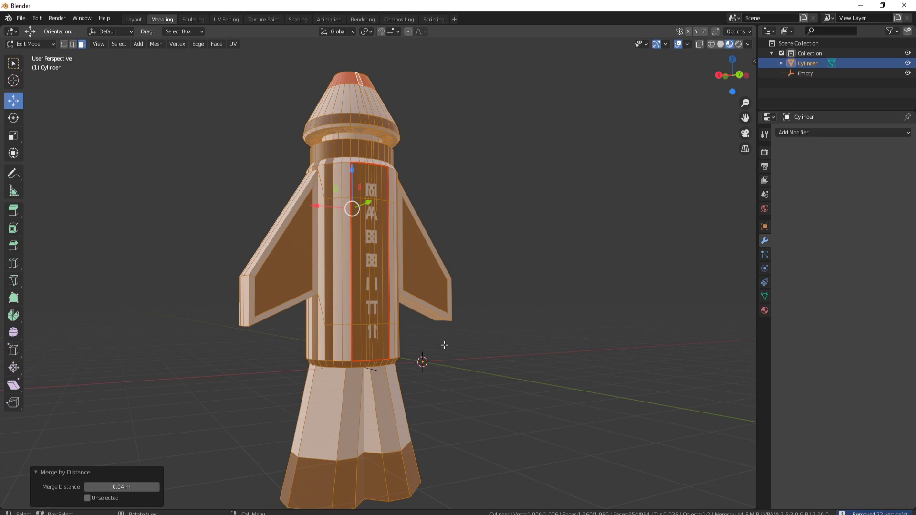
Zoom in on the nose cone and raise the merge distance to 0.059 m, removing 38 vertices
{"action": "middle_click_drag", "start_coordinate": [500, 195], "coordinate": [475, 237]}
{"action": "scroll", "coordinate": [303, 185], "scroll_direction": "up", "scroll_amount": 5}
{"action": "scroll", "coordinate": [302, 185], "scroll_direction": "up", "scroll_amount": 3}
{"action": "middle_click_drag", "start_coordinate": [303, 105], "coordinate": [360, 172], "text": "shift"}
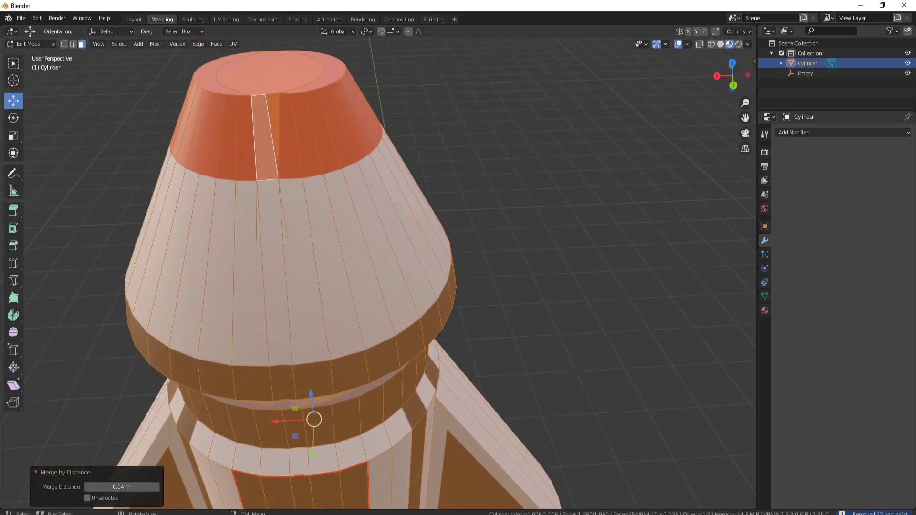
{"action": "mouse_move", "coordinate": [119, 487]}
{"action": "left_mouse_down"}
{"action": "mouse_move", "coordinate": [127, 487]}
{"action": "mouse_move", "coordinate": [120, 491]}
{"action": "left_mouse_up"}
{"action": "scroll", "coordinate": [216, 366], "scroll_direction": "down", "scroll_amount": 5}
{"action": "middle_click_drag", "start_coordinate": [217, 366], "coordinate": [510, 412]}
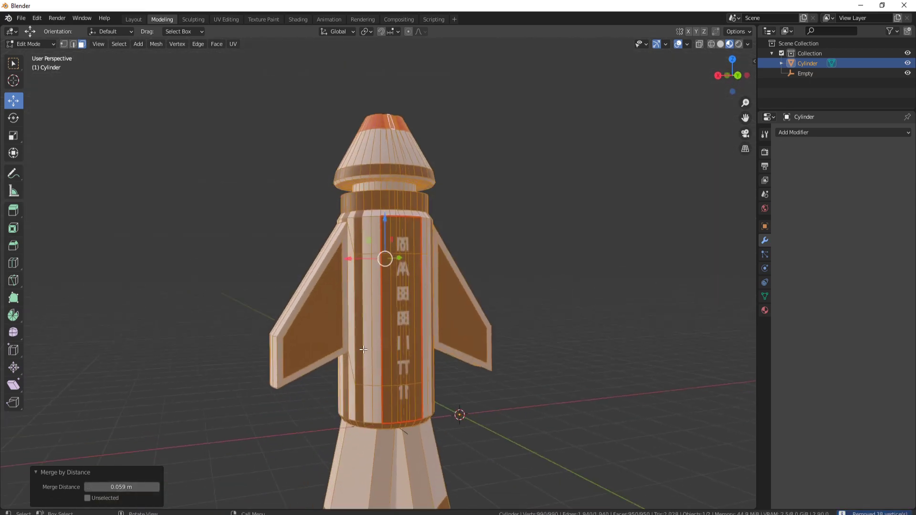
Switch the 'RABBIT 1' rocket back to Object Mode with Tab to view its textured surface
{"action": "key", "text": "Tab"}
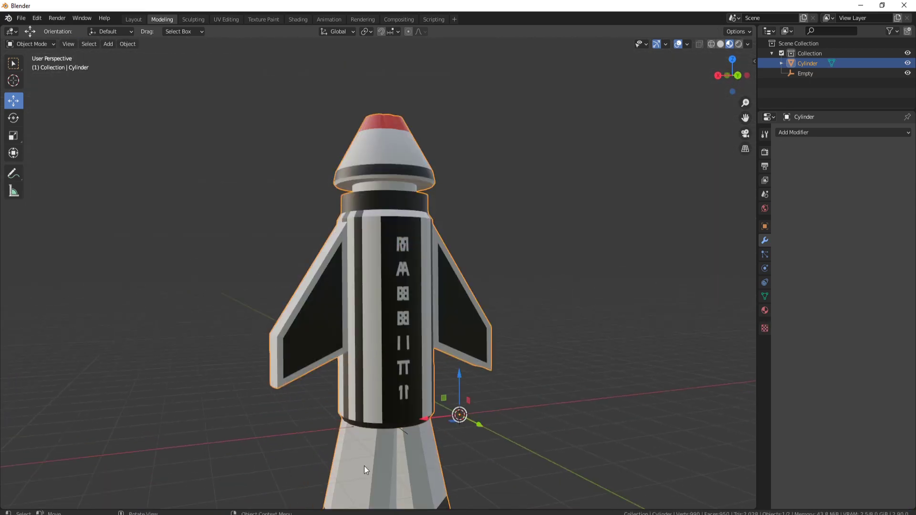